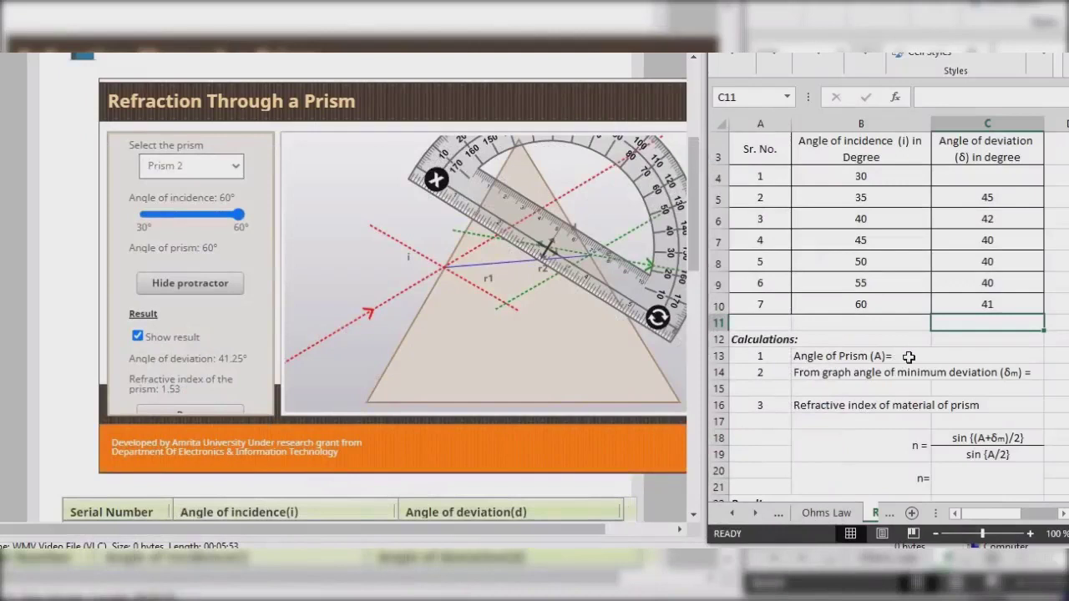
# Step: Complete the Angle of Prism (A) line in the calculations with the value 60
pyautogui.doubleClick(905, 354)
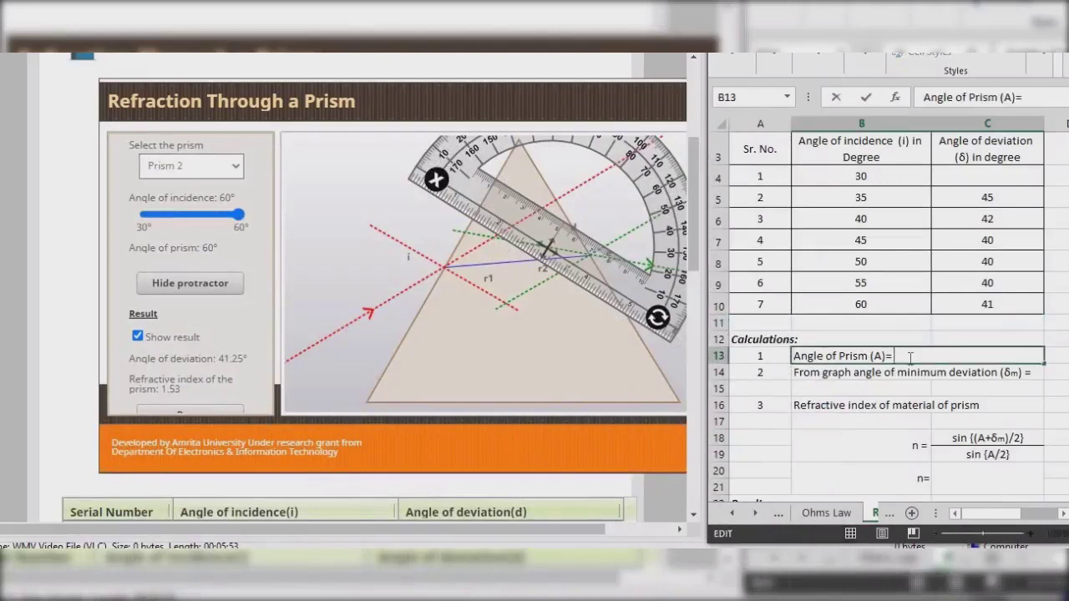
pyautogui.write('60')
# Step: Complete the angle of minimum deviation (δm) line with 40 and slightly widen column C to fit it
pyautogui.click(1032, 374)
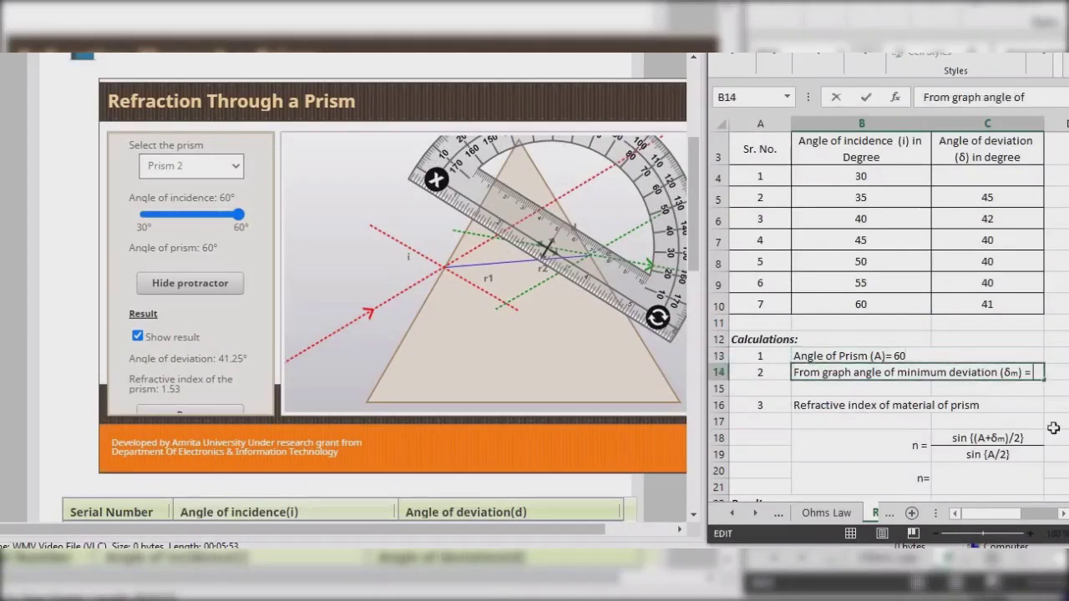
pyautogui.hotkey('alt', 'Return')
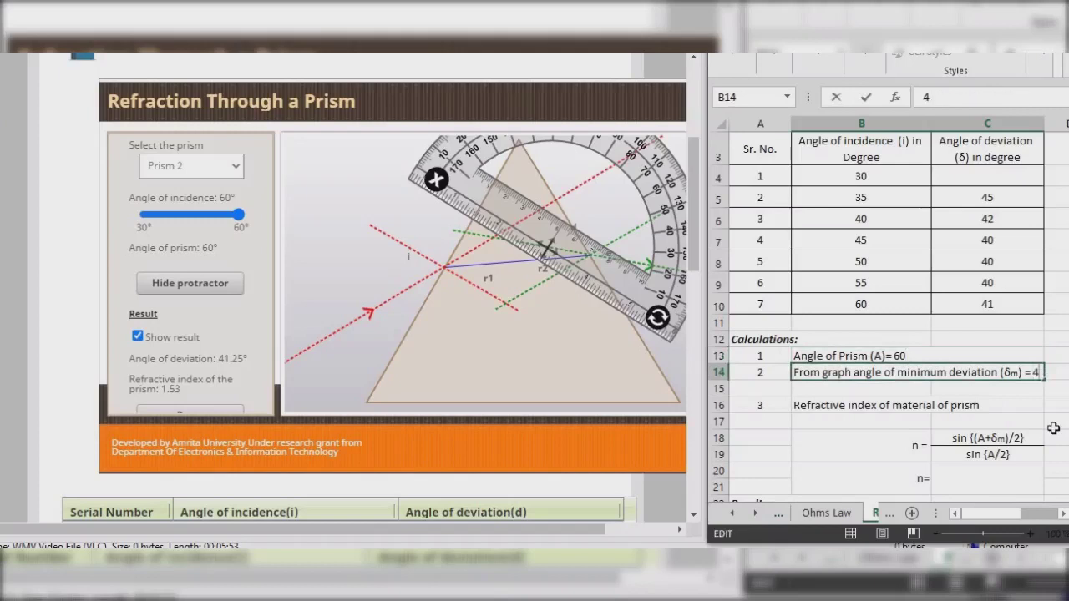
pyautogui.write('40')
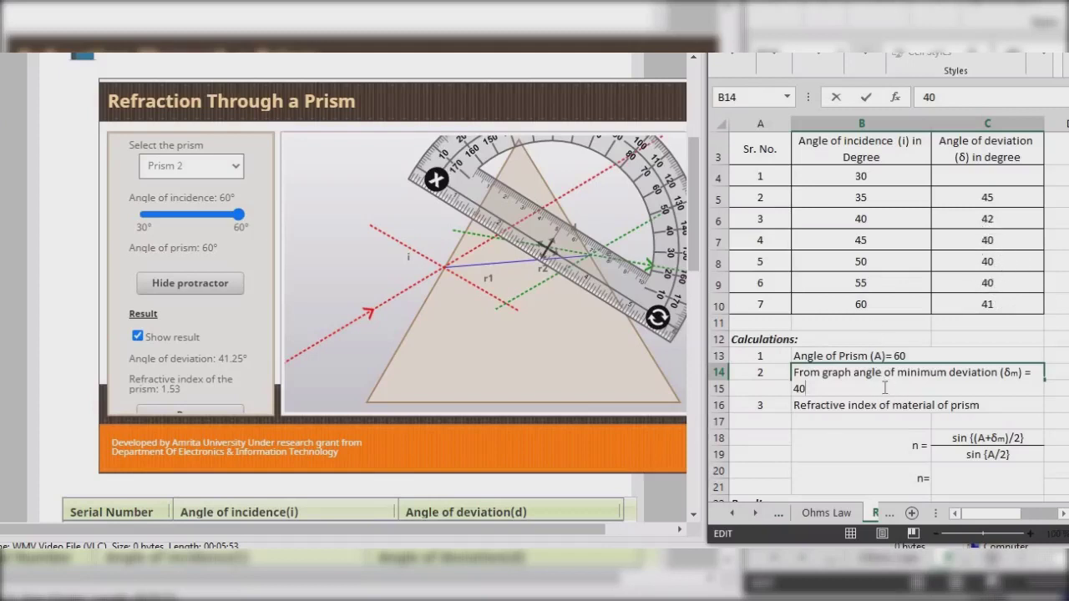
pyautogui.click(859, 431)
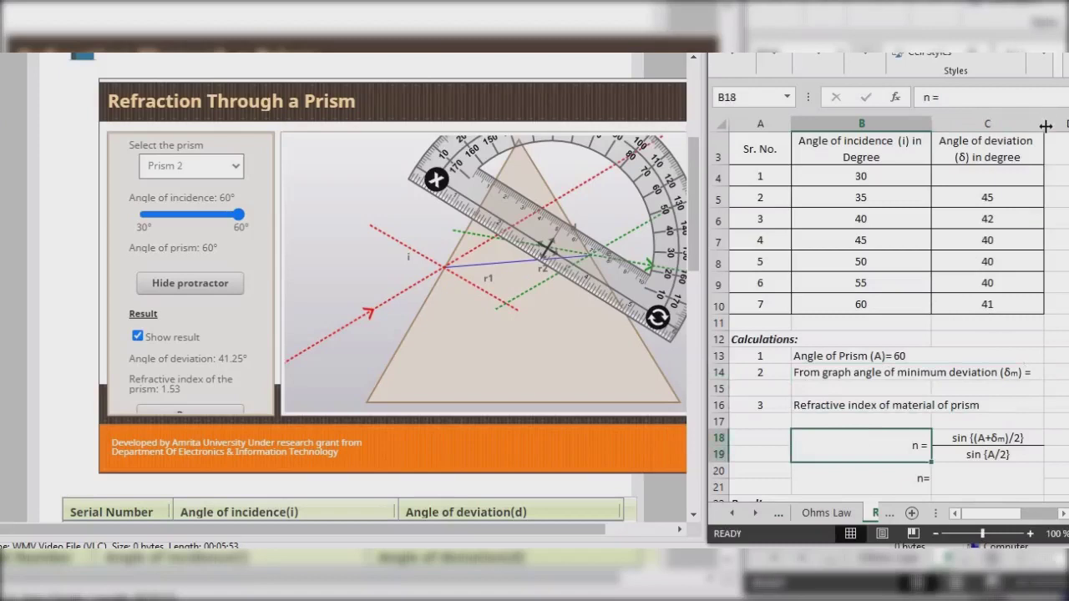
pyautogui.moveTo(1045, 126); pyautogui.dragTo(1050, 126)
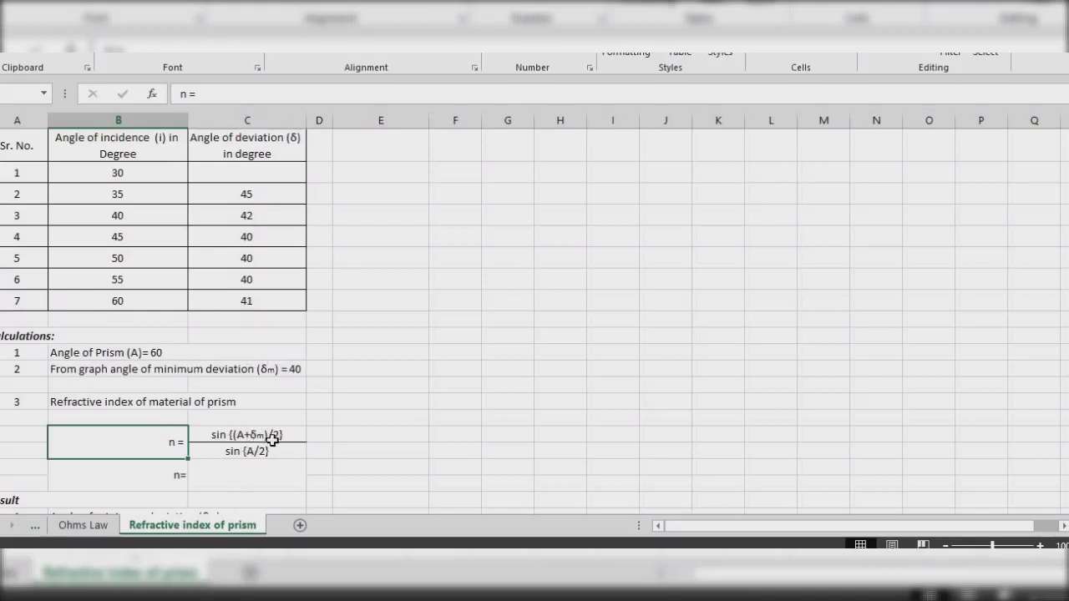
# Step: Merge and center cells D18 and D19 beside the refractive index formula
pyautogui.click(318, 443)
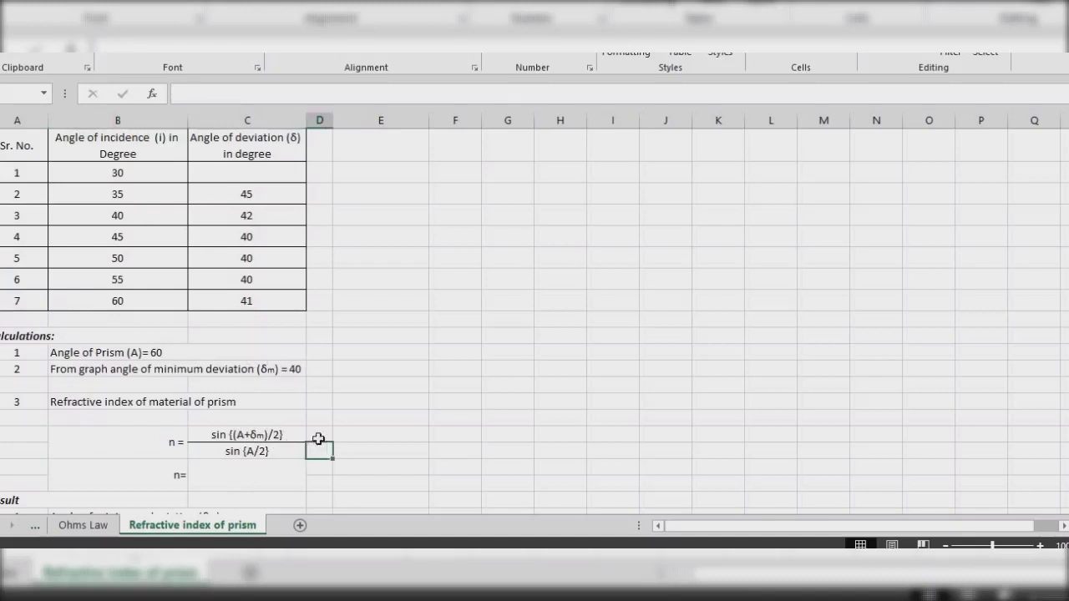
pyautogui.moveTo(318, 433); pyautogui.dragTo(318, 447)
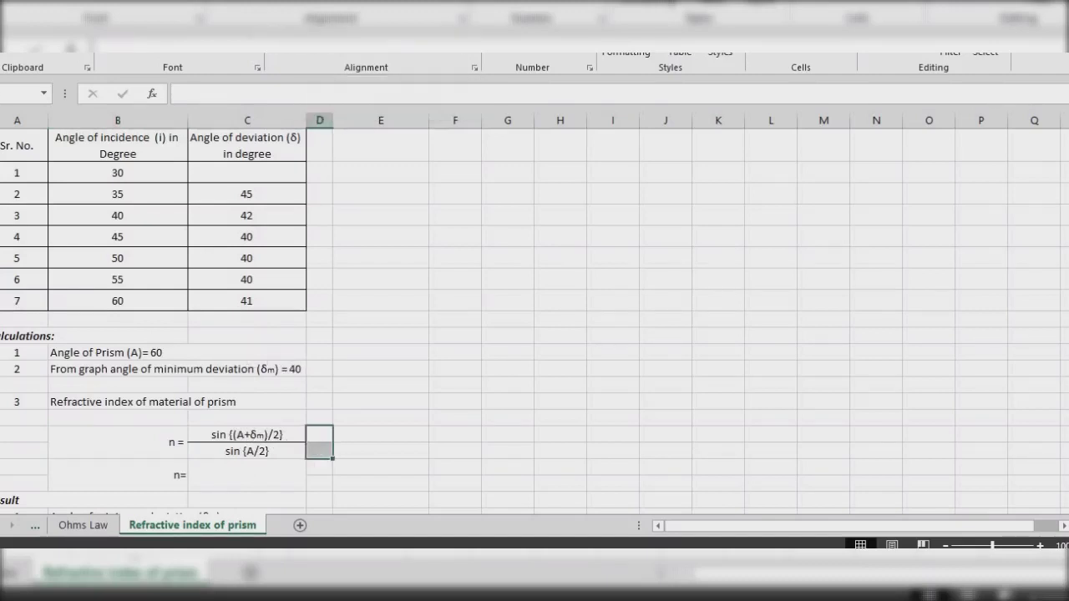
pyautogui.click(393, 44)
pyautogui.doubleClick(319, 444)
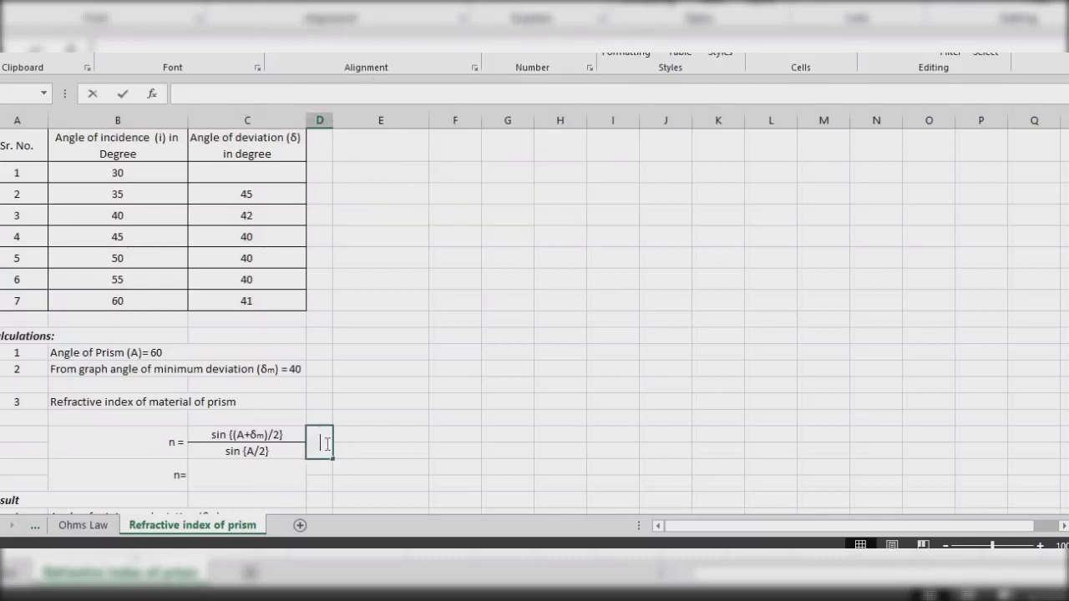
pyautogui.write('=')
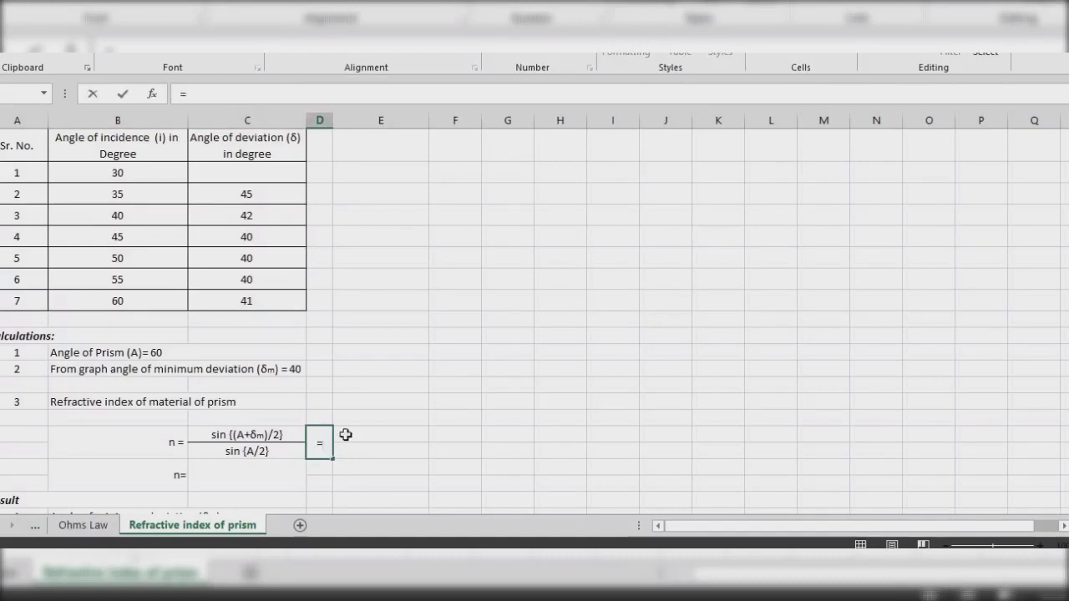
pyautogui.click(349, 435)
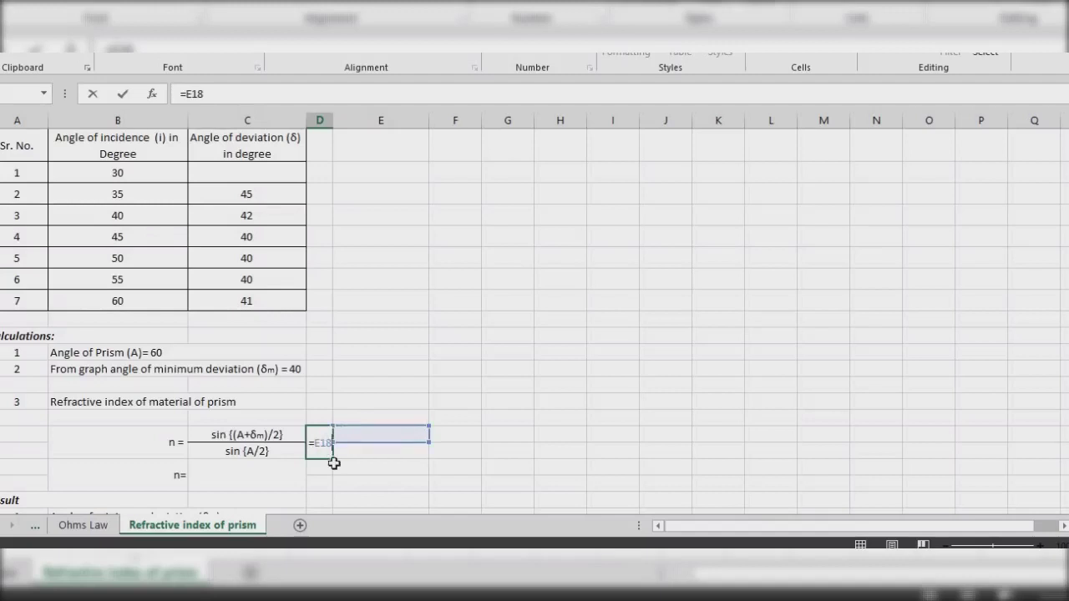
pyautogui.press('BackSpace')
pyautogui.press('BackSpace')
pyautogui.press('BackSpace')
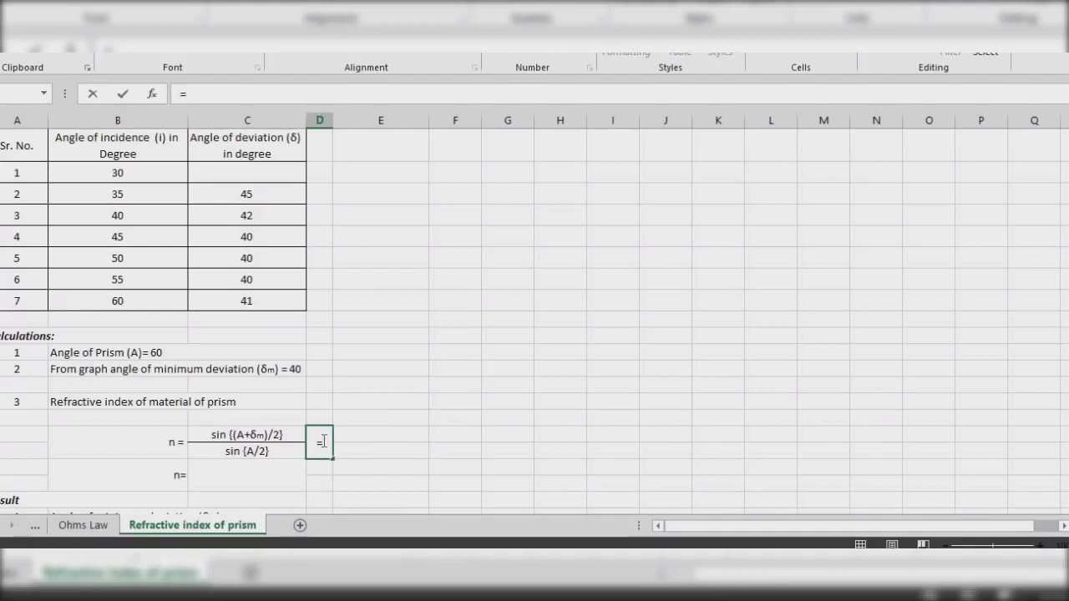
pyautogui.press('BackSpace')
# Step: Enter the numerator text sin(50) in cell E18, beside the refractive index formula
pyautogui.click(348, 434)
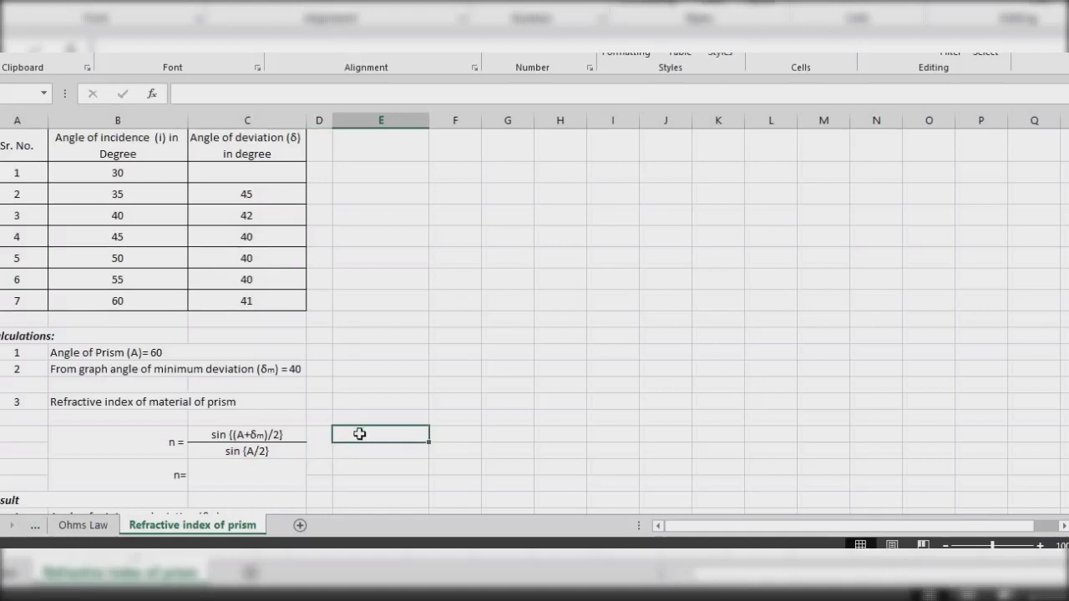
pyautogui.write('s')
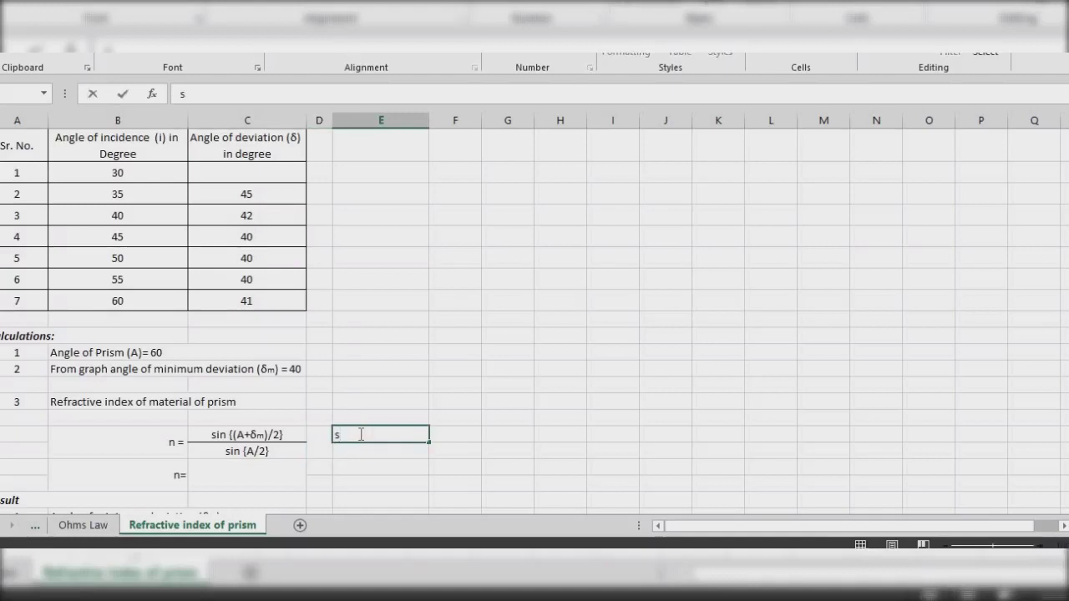
pyautogui.write('in(50')
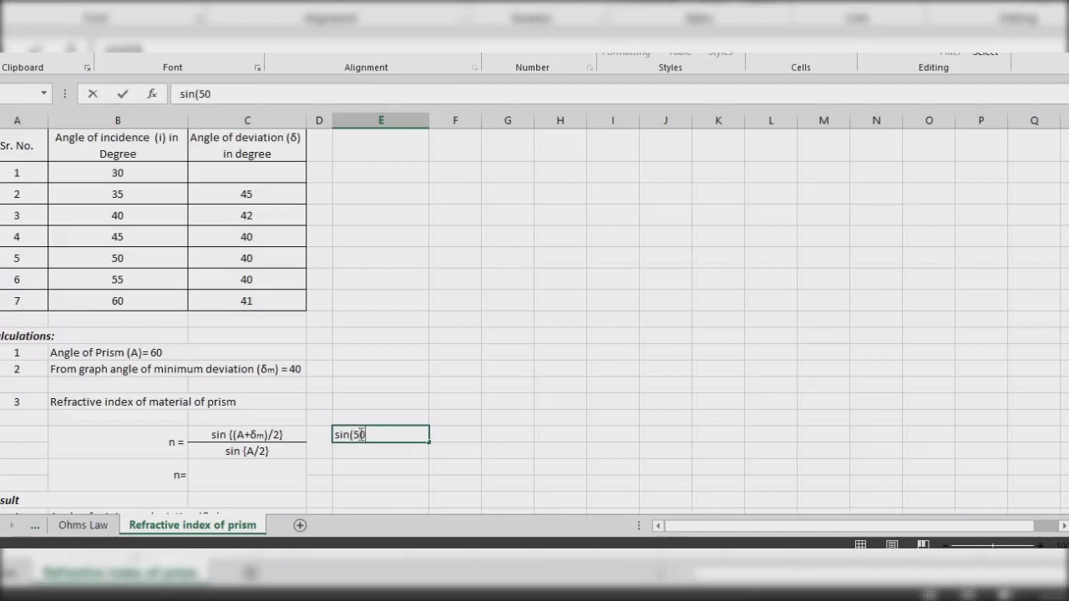
pyautogui.write(')')
pyautogui.press('Return')
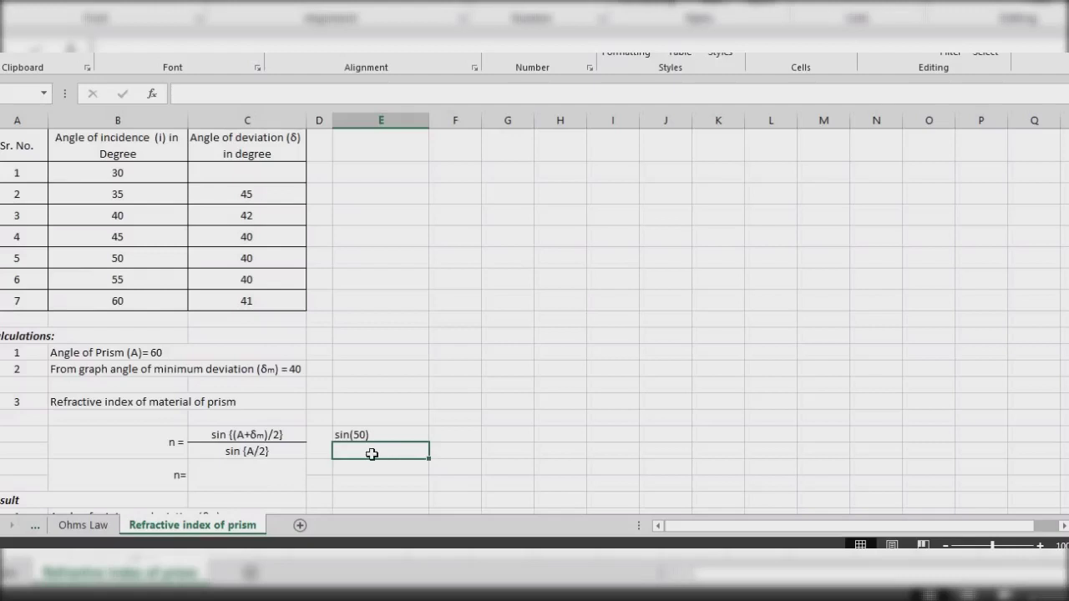
# Step: Enter the denominator text sin(30) in cell E19, directly under the numerator
pyautogui.write('sin(50')
pyautogui.press('Tab')
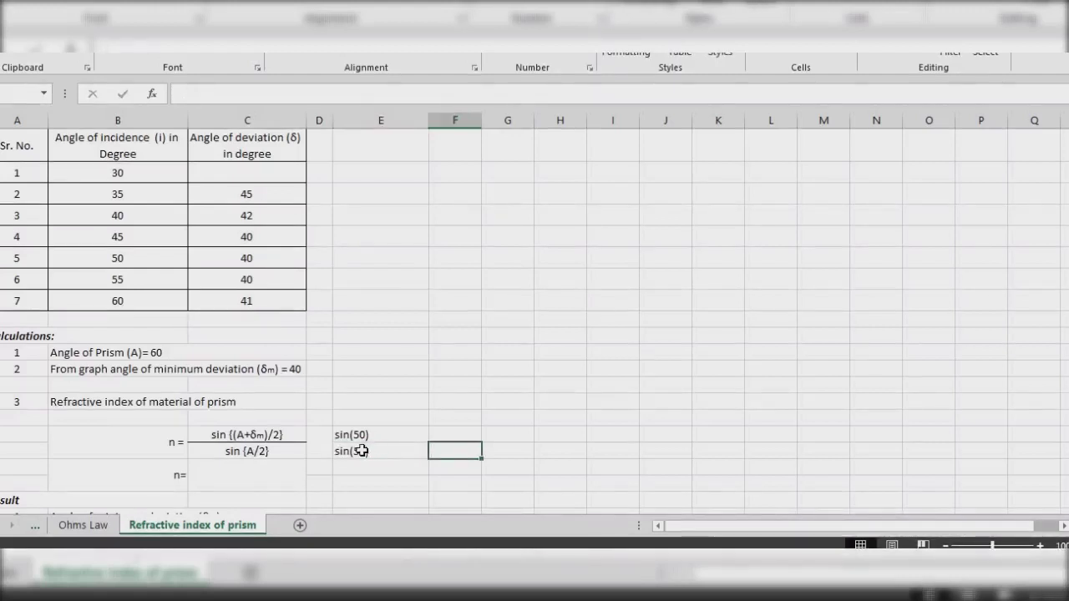
pyautogui.click(361, 451)
pyautogui.press('F2')
pyautogui.press('Left')
pyautogui.press('Left')
pyautogui.press('BackSpace')
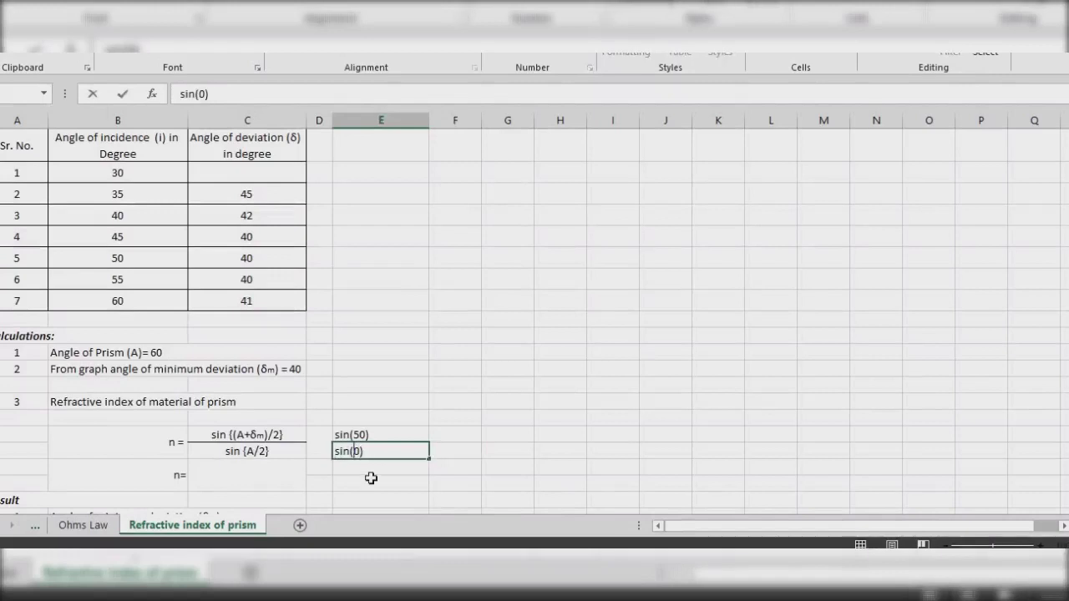
pyautogui.write('3')
pyautogui.click(441, 435)
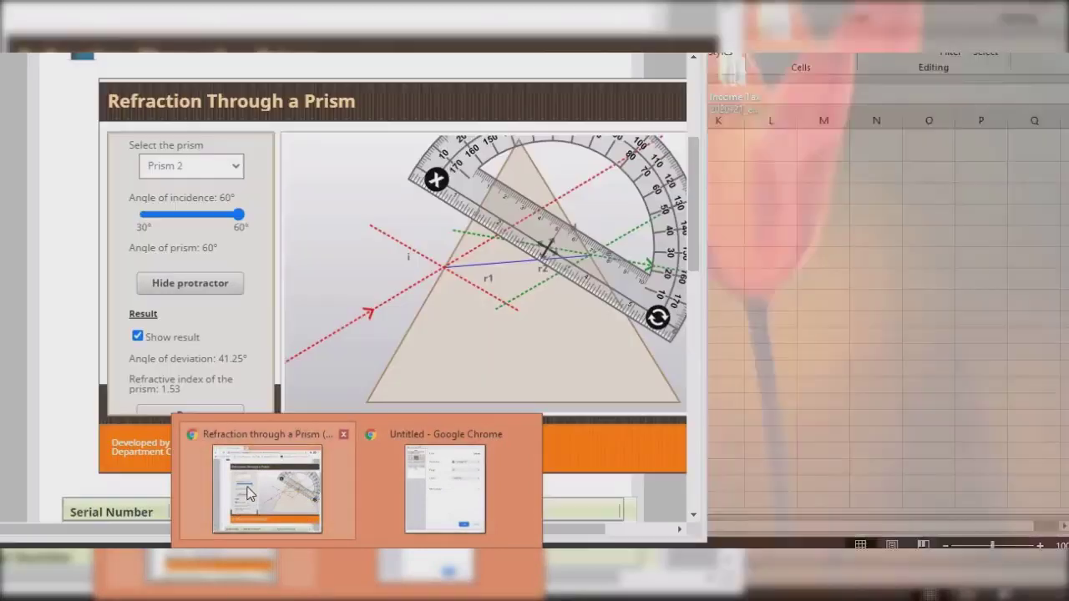
# Step: Switch to Chrome and search Google in a new tab for "sin 50 degrees"
pyautogui.click(275, 477)
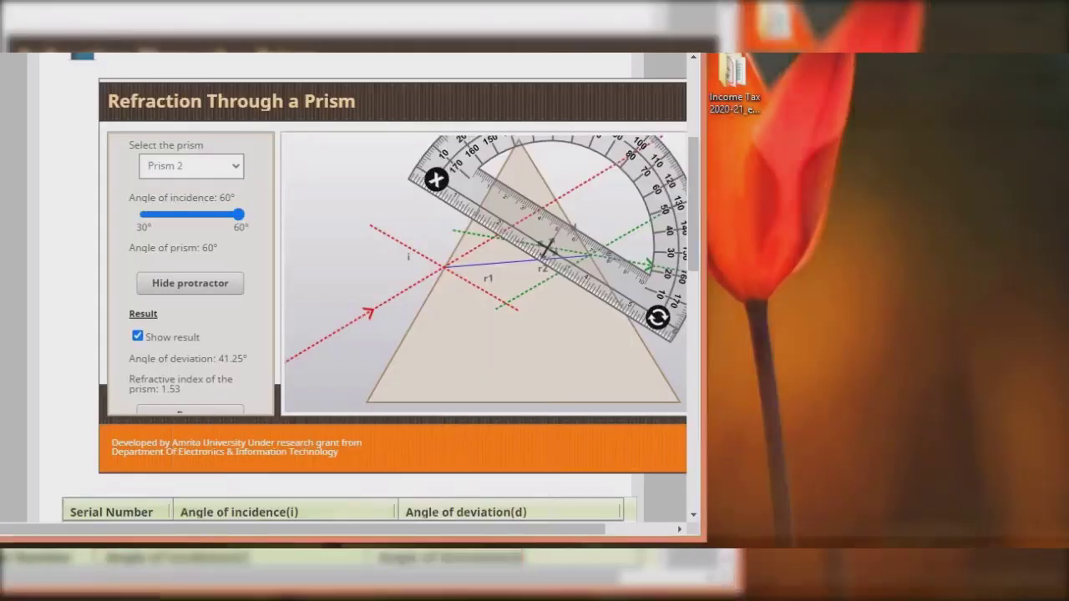
pyautogui.hotkey('ctrl', 't')
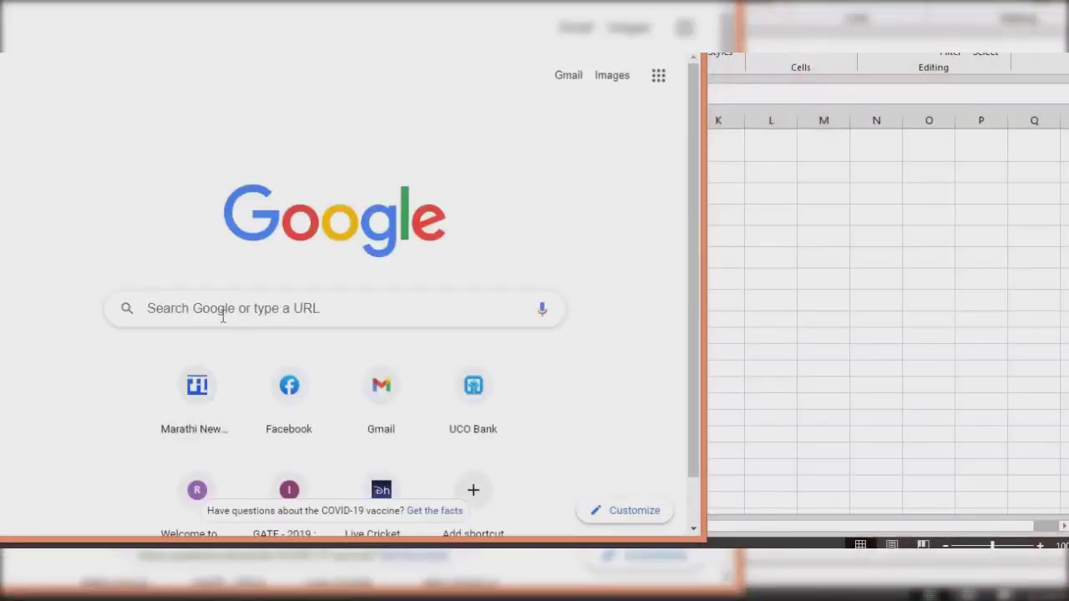
pyautogui.click(221, 310)
pyautogui.write('s')
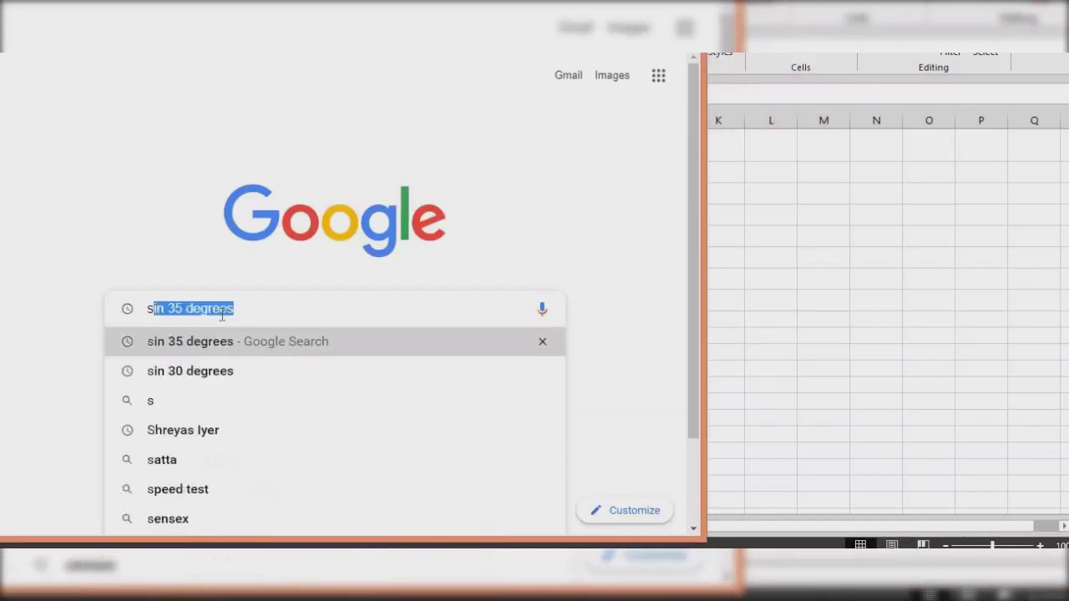
pyautogui.write('in 35 degree')
pyautogui.press('BackSpace')
pyautogui.press('BackSpace')
pyautogui.press('BackSpace')
pyautogui.press('BackSpace')
pyautogui.press('BackSpace')
pyautogui.press('BackSpace')
pyautogui.press('BackSpace')
pyautogui.press('BackSpace')
pyautogui.press('BackSpace')
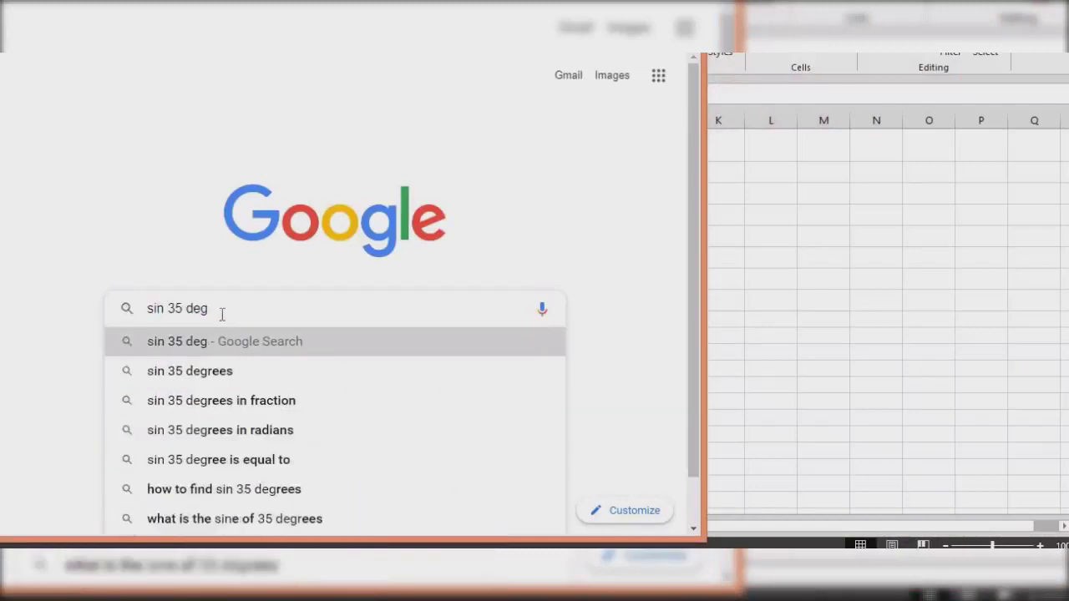
pyautogui.write('5')
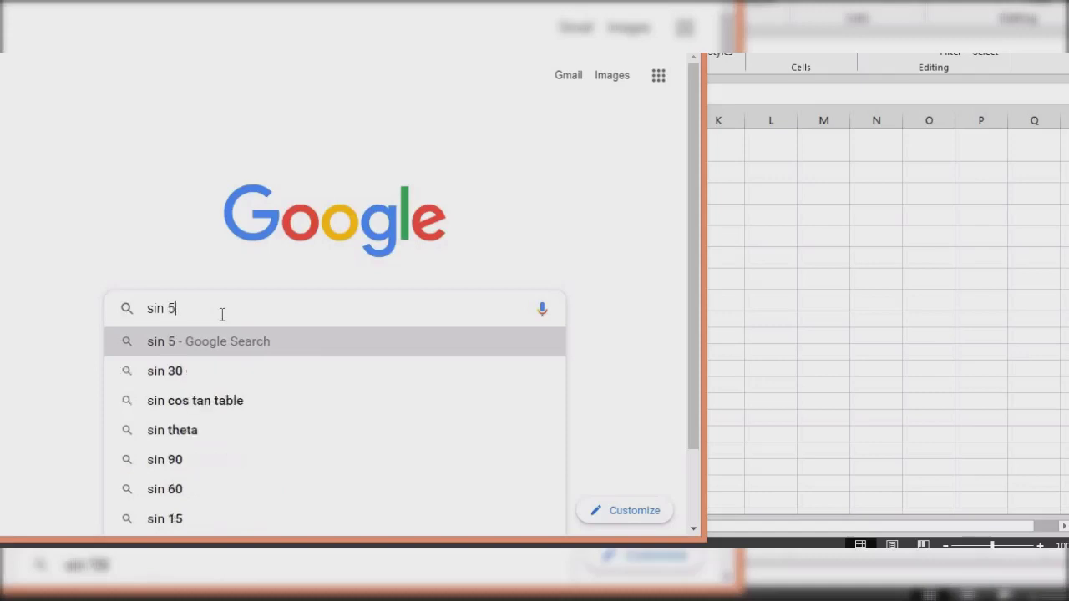
pyautogui.write('0 degrees')
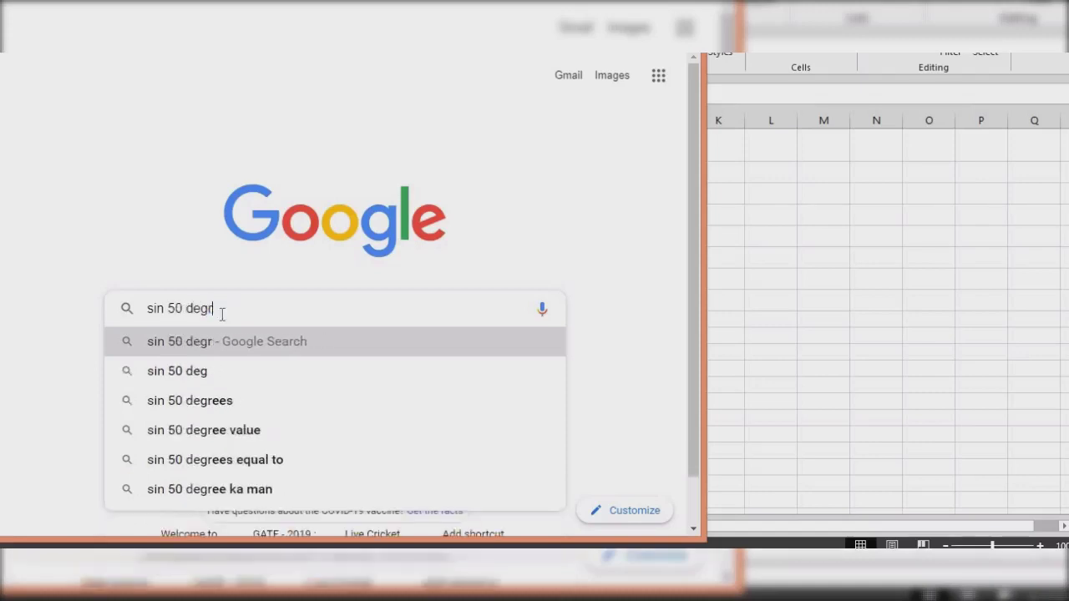
pyautogui.press('Return')
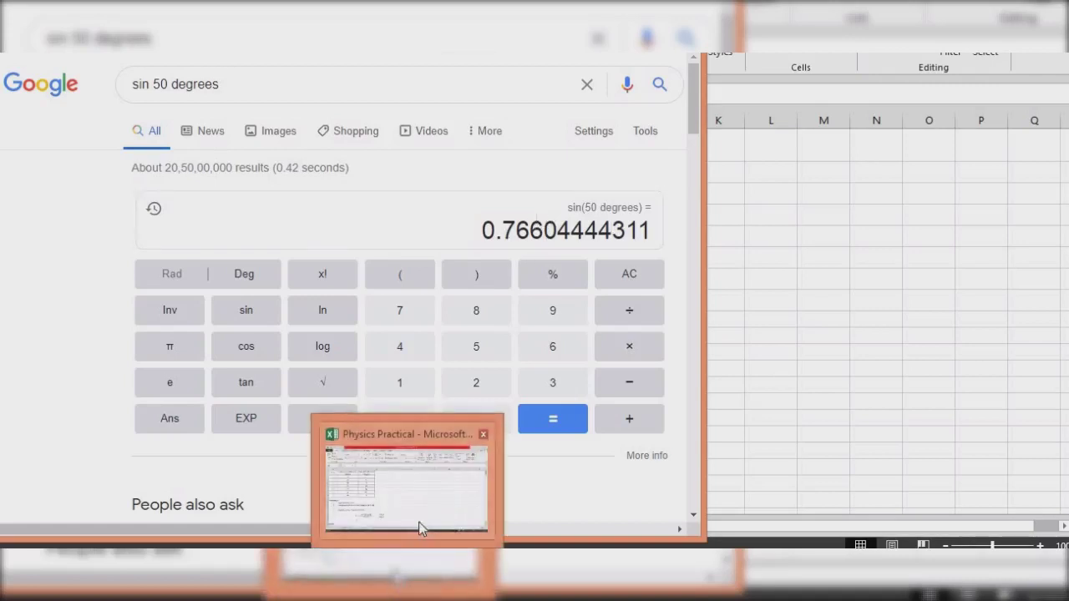
# Step: Return to the Physics Practical workbook in Excel and enter 0.766 in cell F18 as the value of sin(50)
pyautogui.click(420, 523)
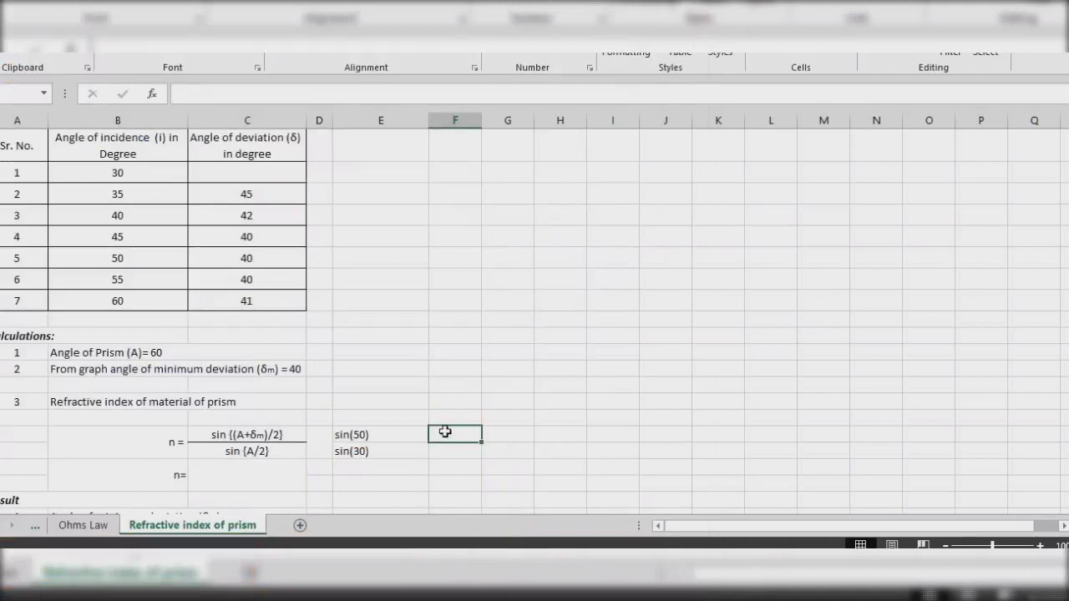
pyautogui.write('0')
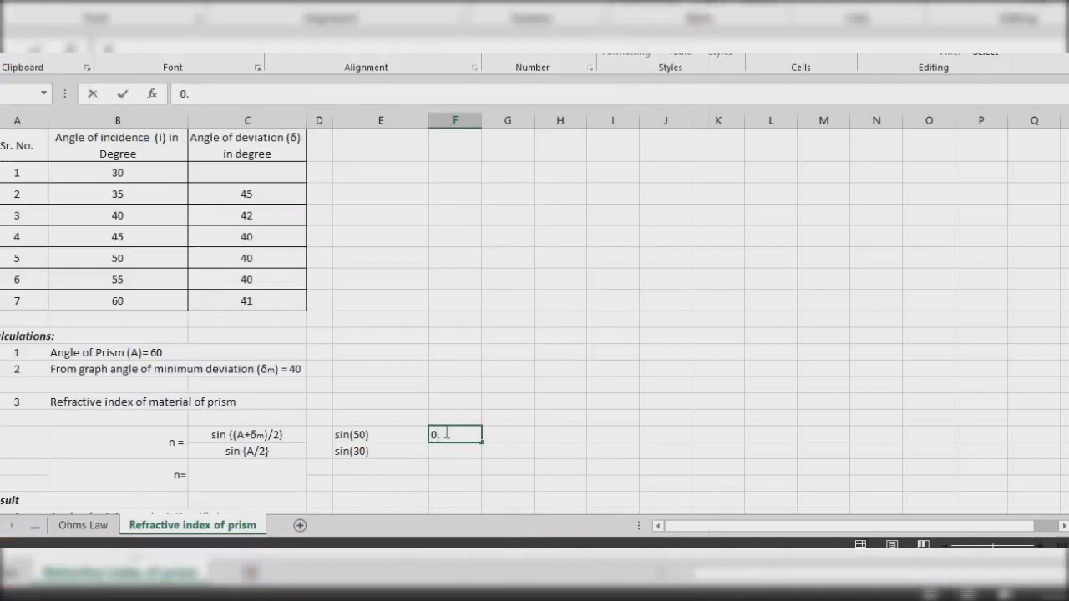
pyautogui.write('.766')
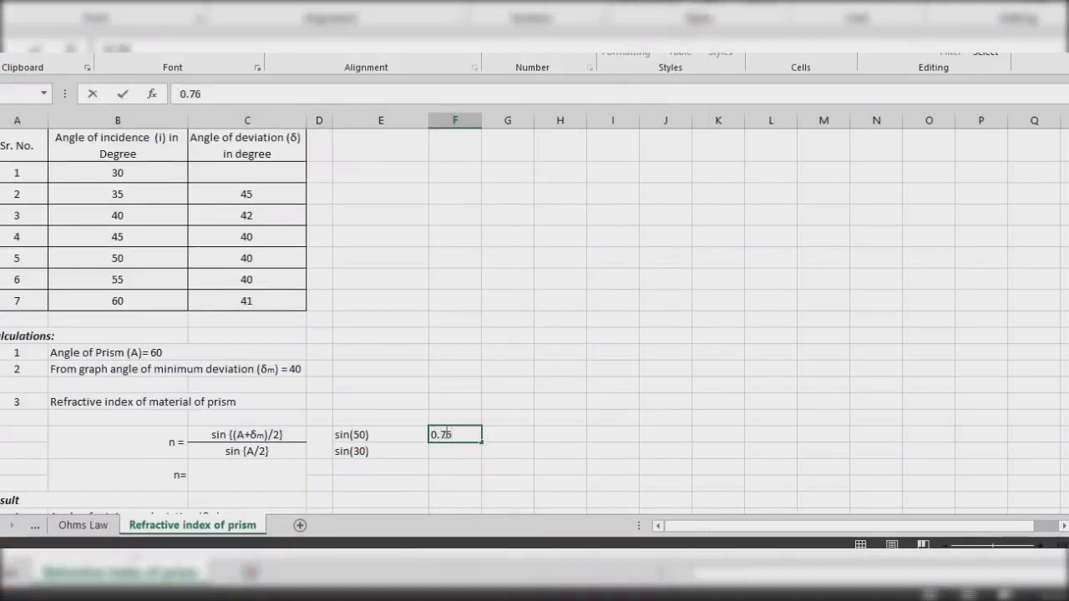
pyautogui.click(436, 458)
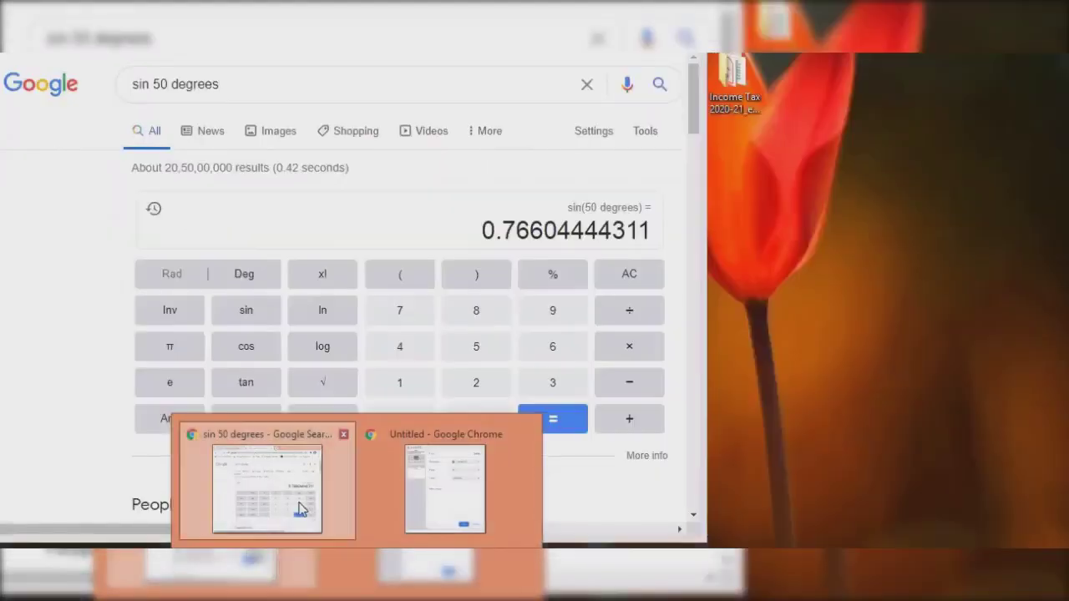
# Step: Switch back to Chrome and change the Google search to "sin 30 degrees"
pyautogui.click(272, 484)
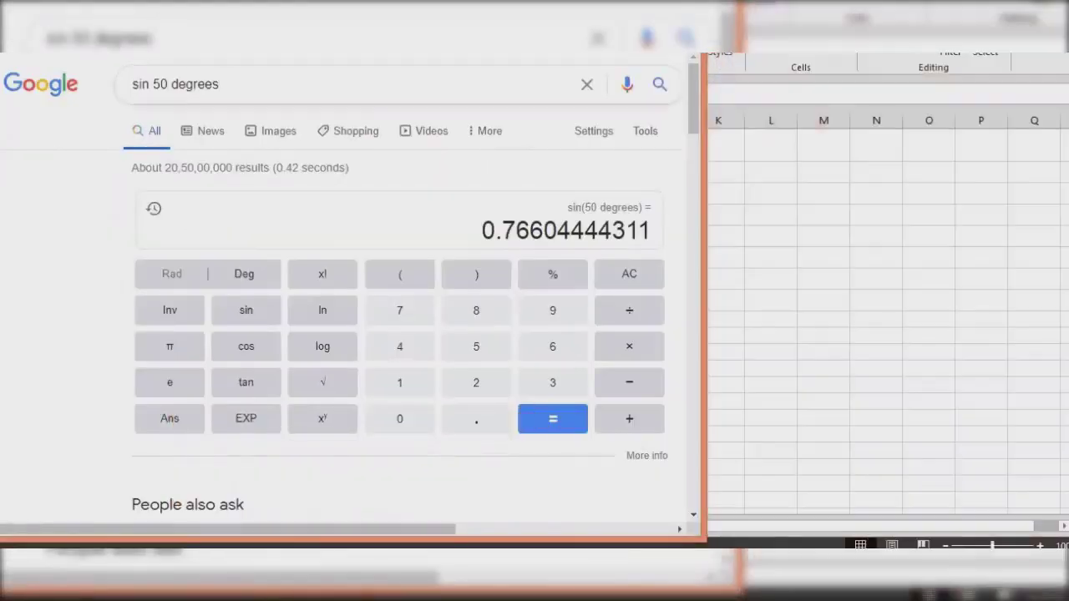
pyautogui.click(169, 85)
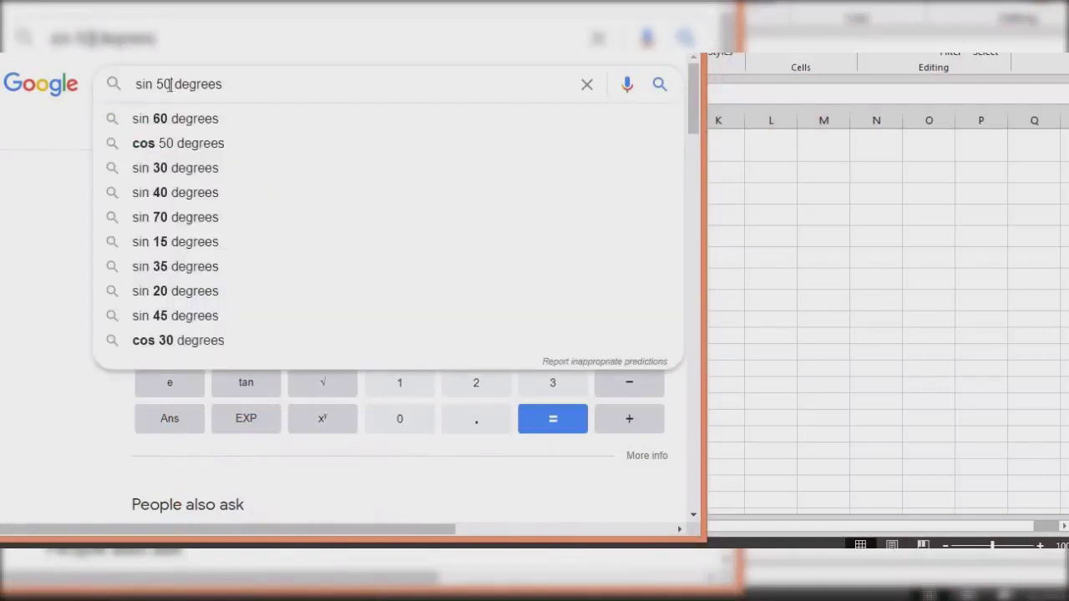
pyautogui.press('BackSpace')
pyautogui.press('BackSpace')
pyautogui.write('30')
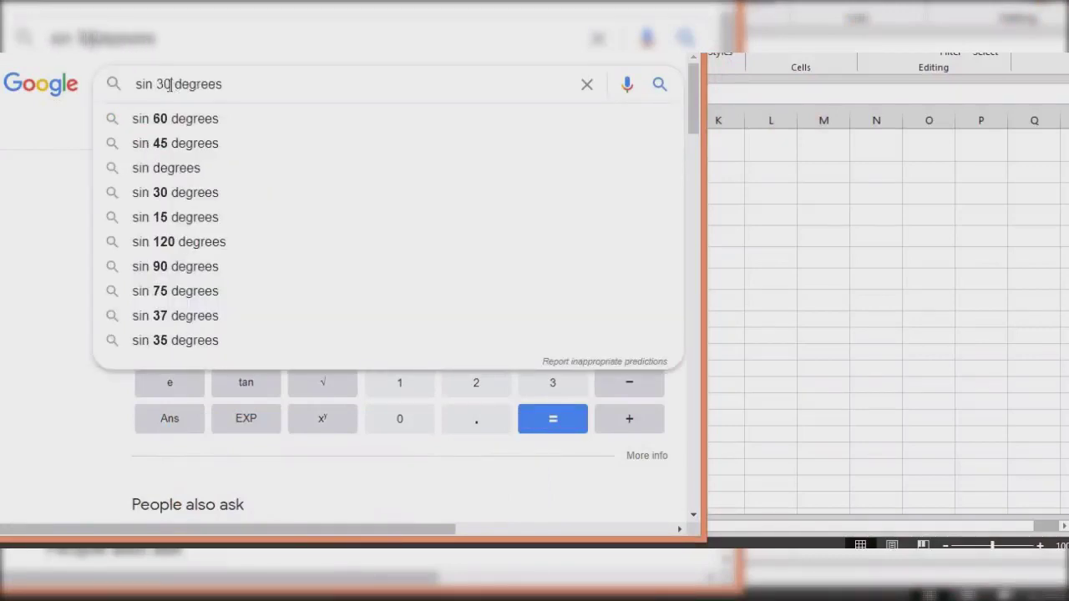
pyautogui.press('Return')
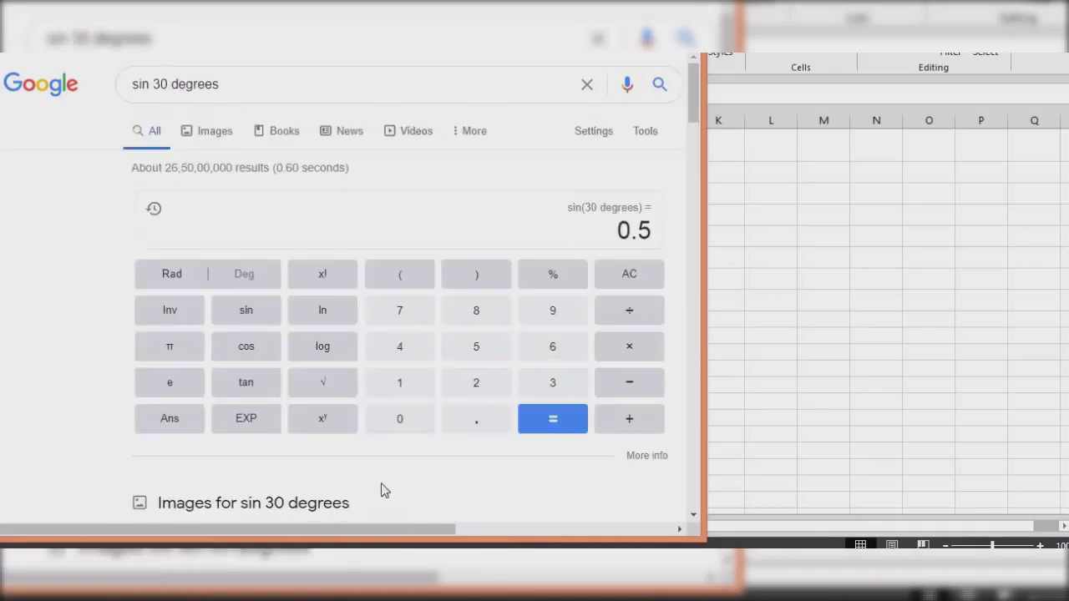
pyautogui.moveTo(357, 594)
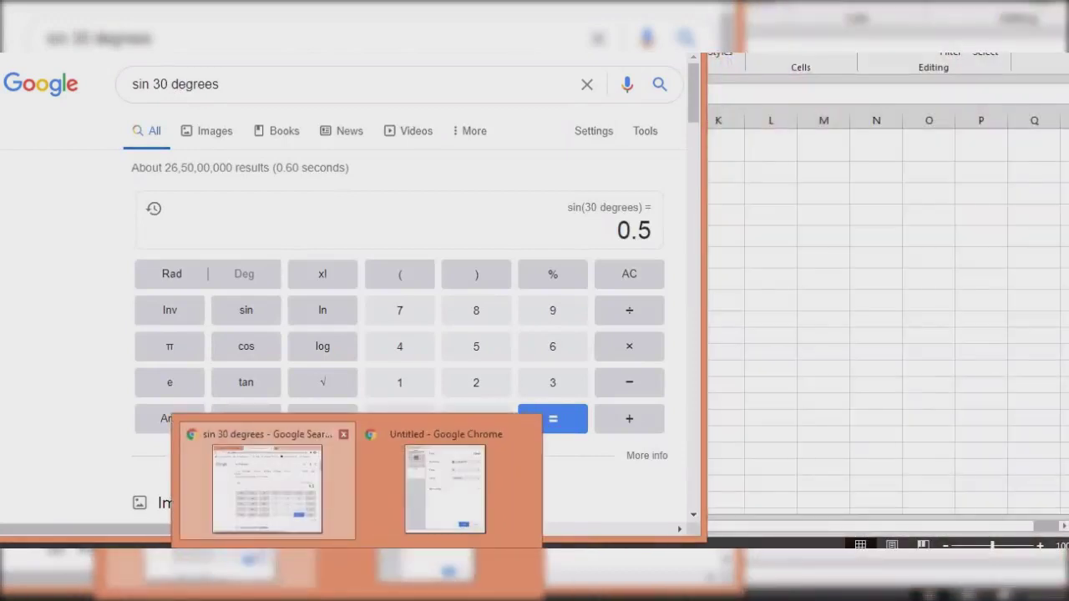
# Step: Return to the worksheet in Excel and enter 0.5 in cell F19 as the value of sin(30)
pyautogui.click(454, 451)
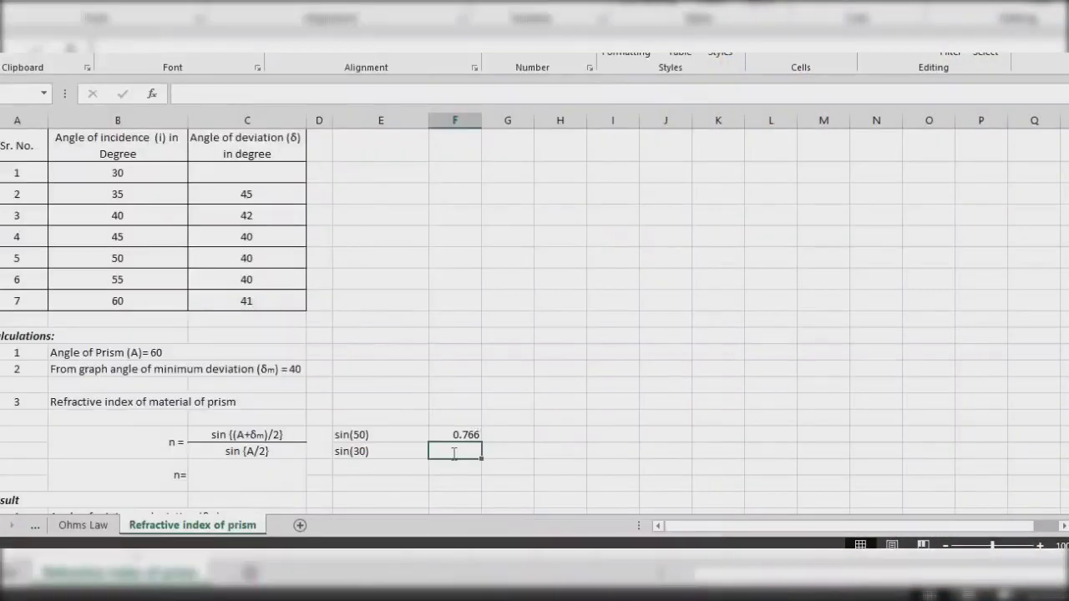
pyautogui.write('0.5')
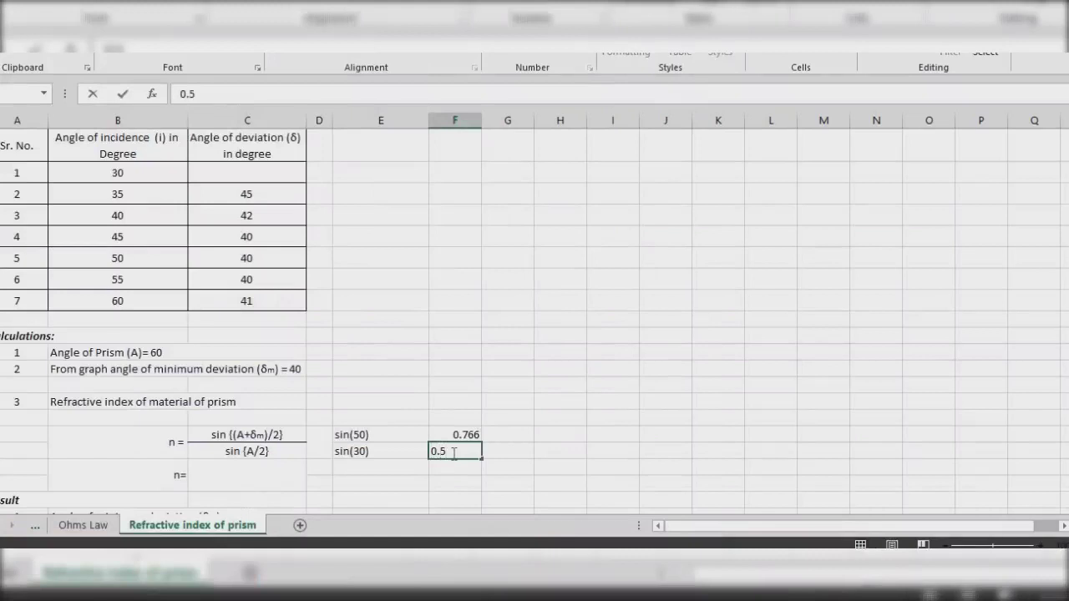
pyautogui.click(422, 476)
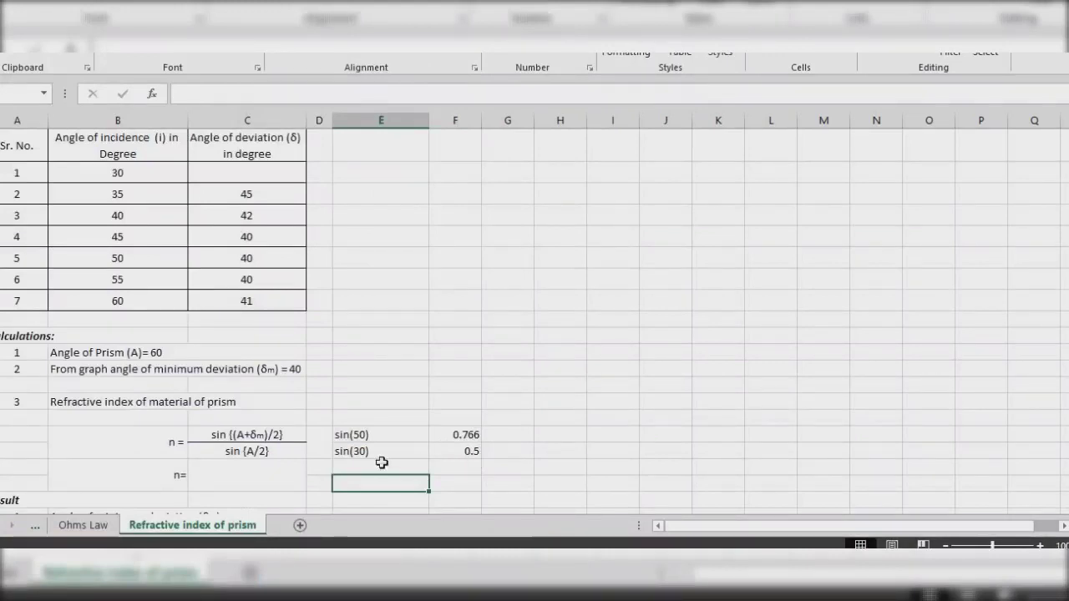
# Step: Calculate the refractive index n in cell C20 with the formula =F18/F19
pyautogui.click(219, 478)
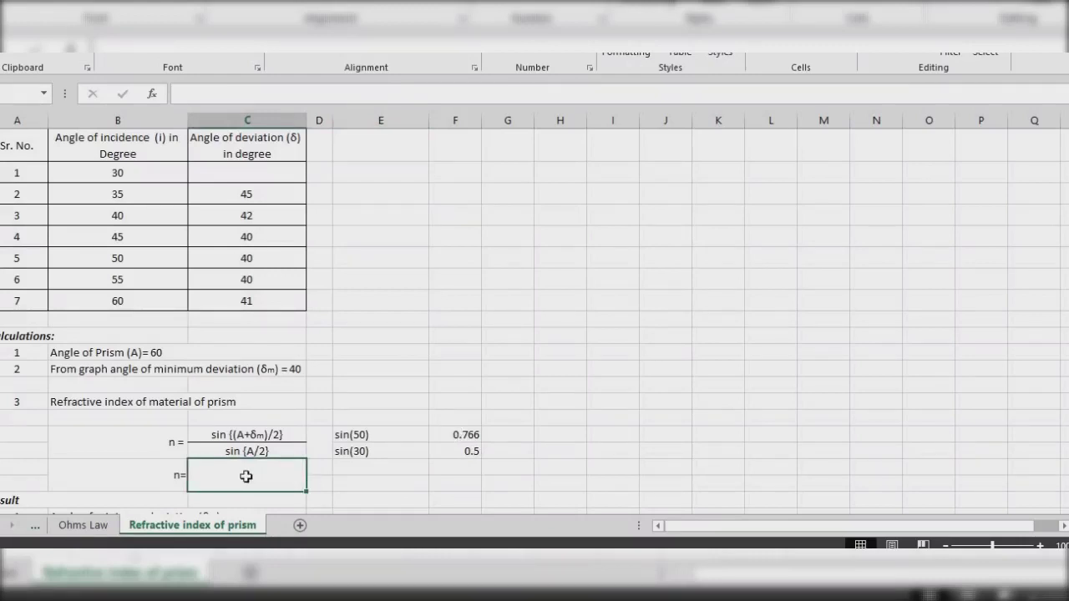
pyautogui.click(465, 432)
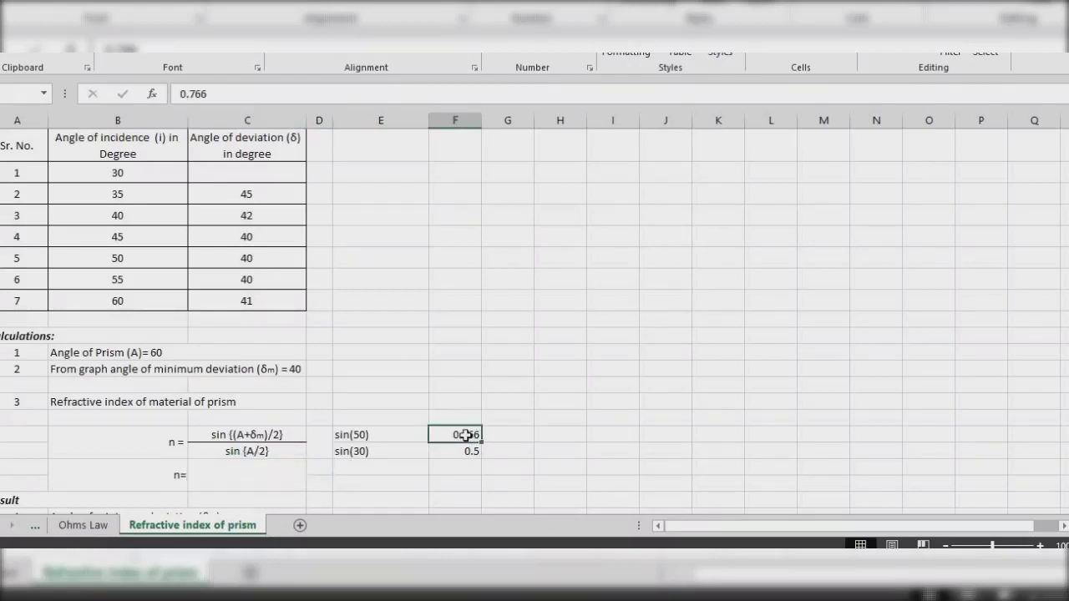
pyautogui.click(226, 473)
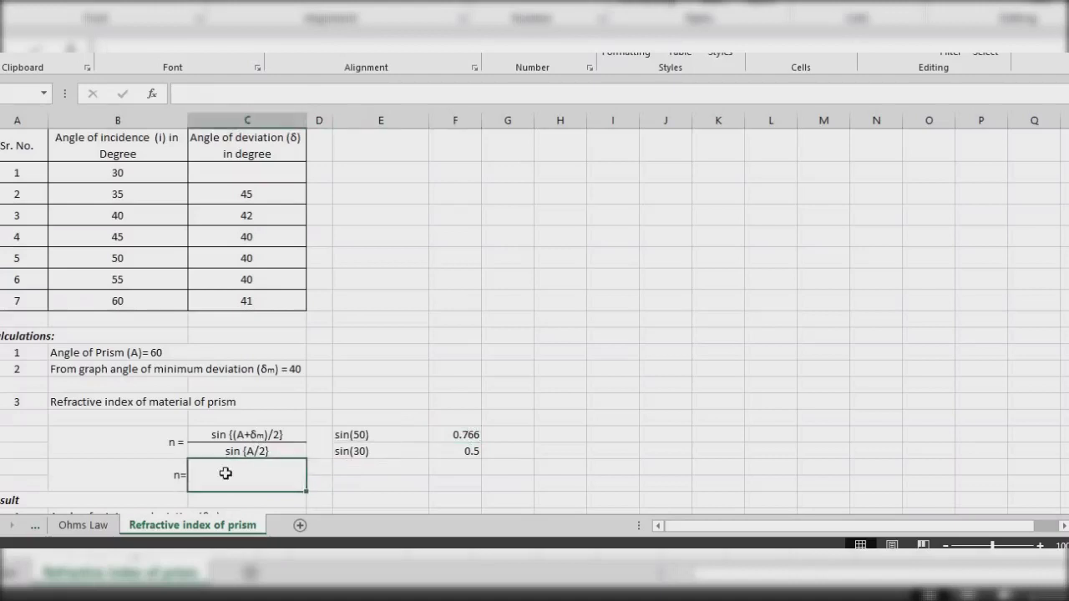
pyautogui.write('=')
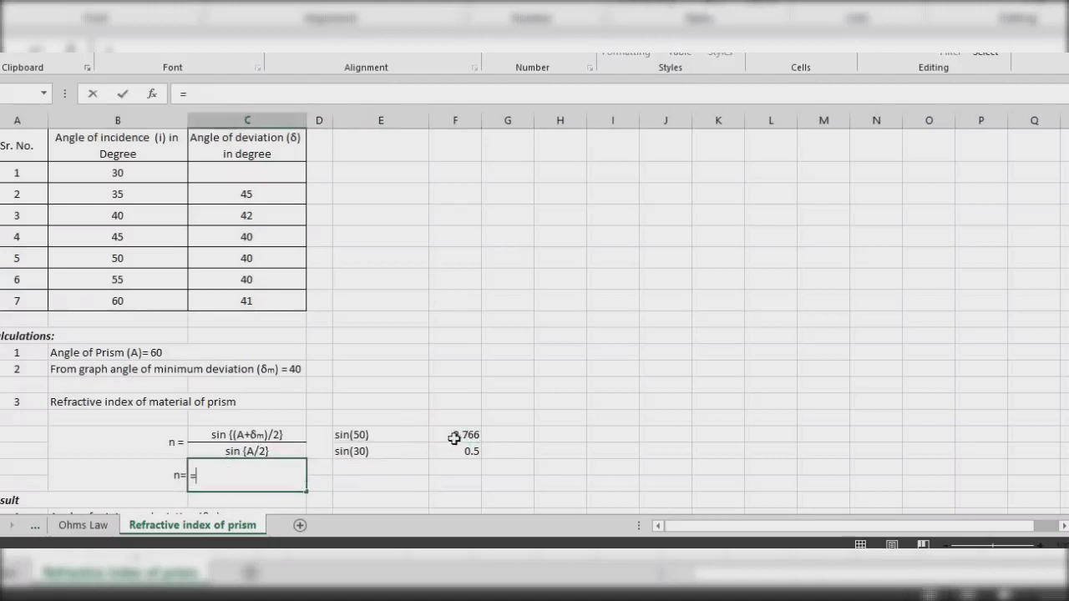
pyautogui.click(452, 435)
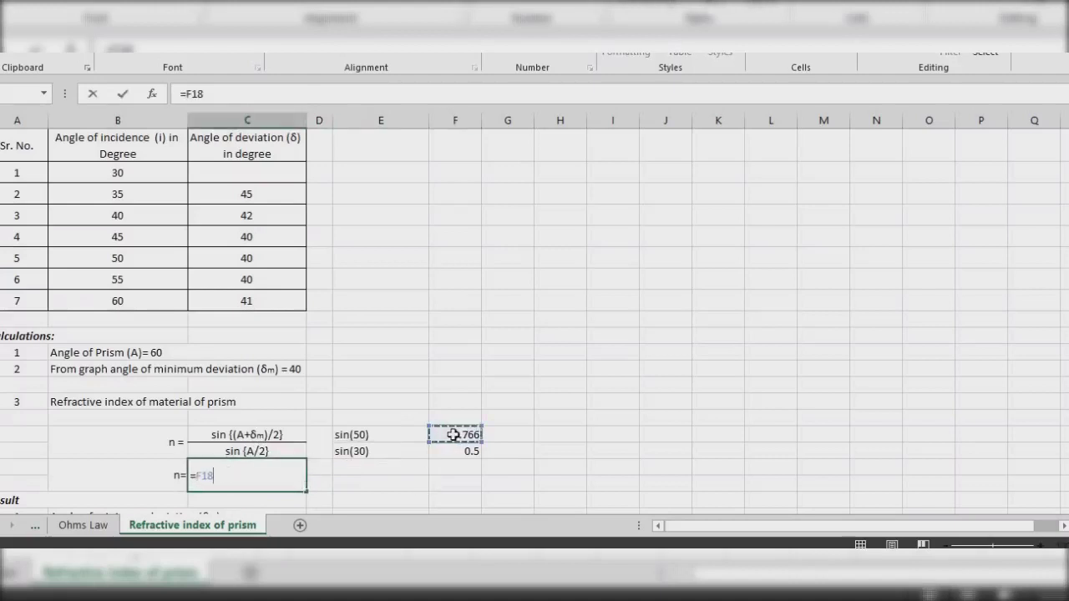
pyautogui.write('/')
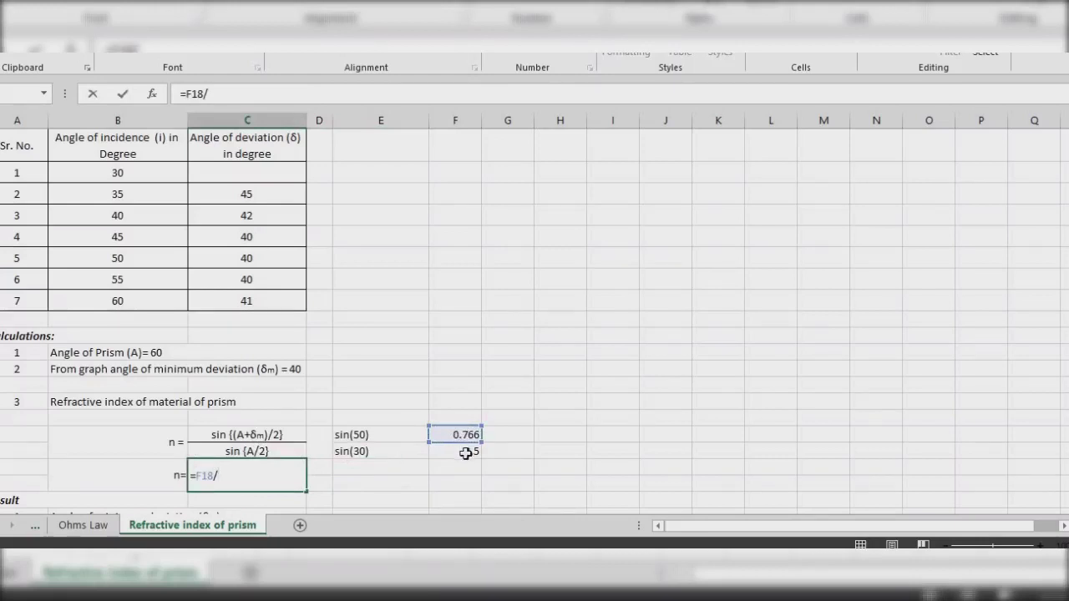
pyautogui.click(465, 450)
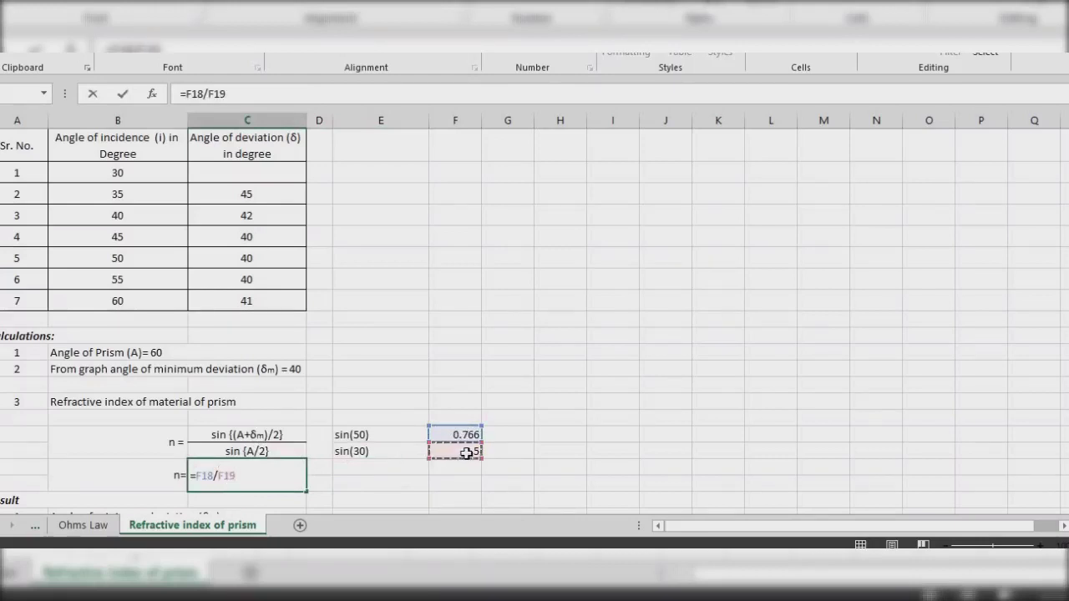
pyautogui.press('Return')
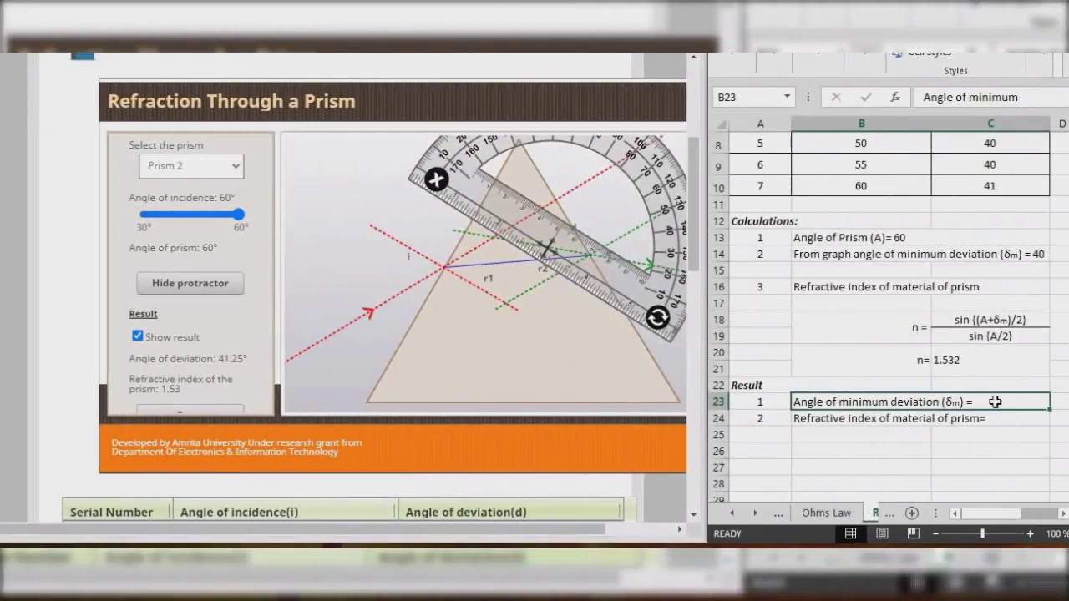
# Step: Complete the Result lines with 40 for the angle of minimum deviation in B23 and 1.532 for the refractive index in B24
pyautogui.doubleClick(995, 401)
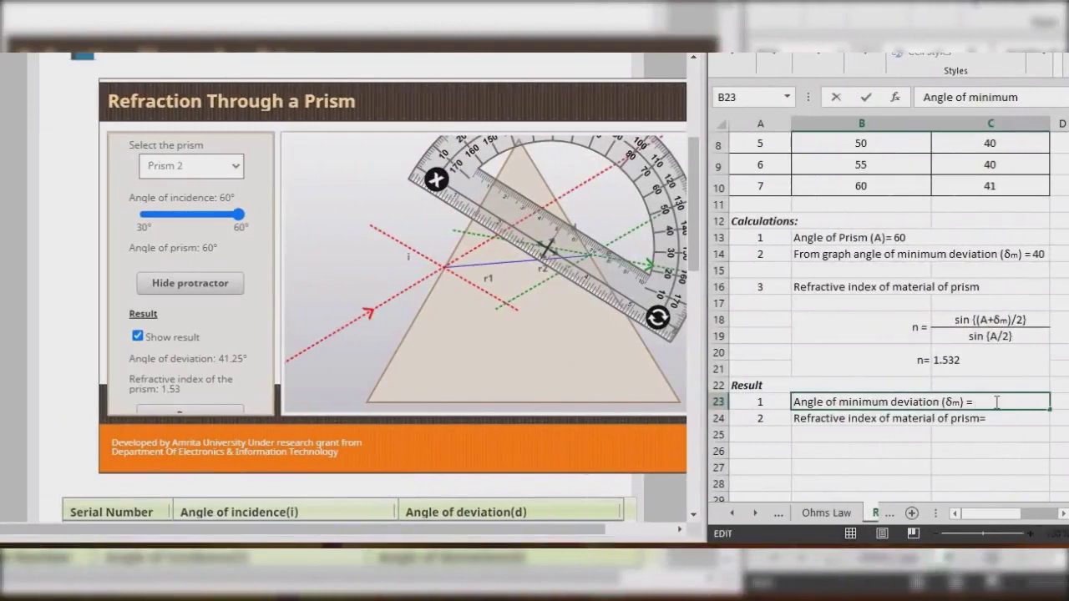
pyautogui.write('40')
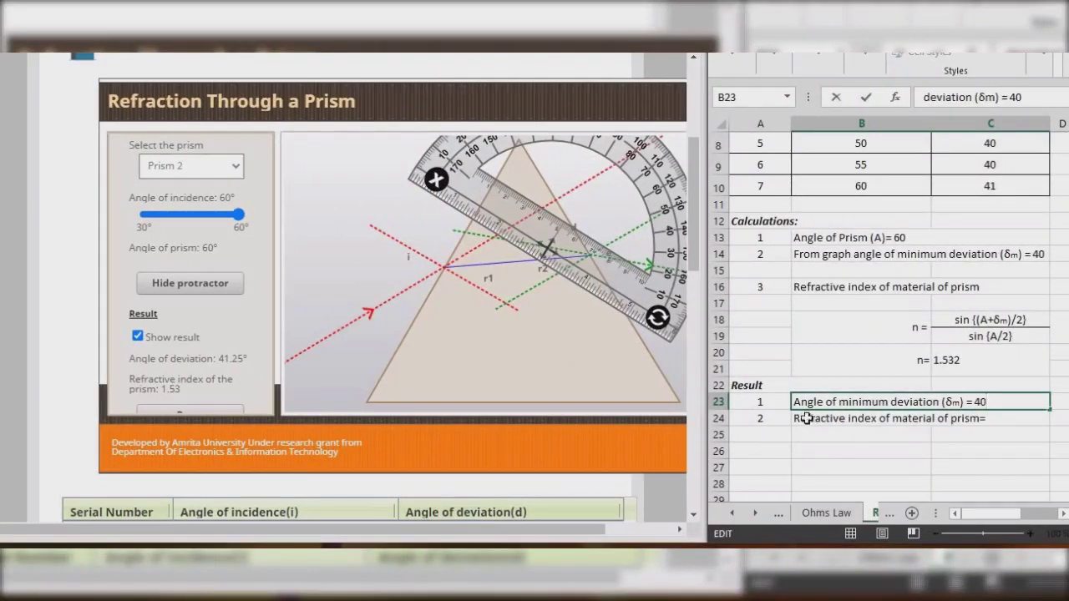
pyautogui.click(1002, 418)
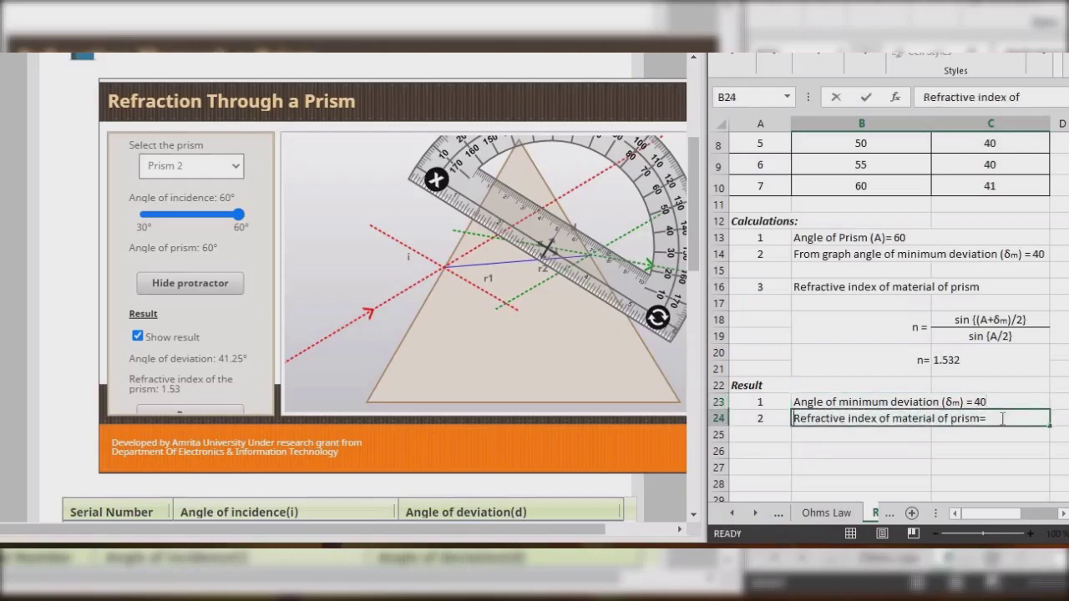
pyautogui.doubleClick(1002, 418)
pyautogui.write('4')
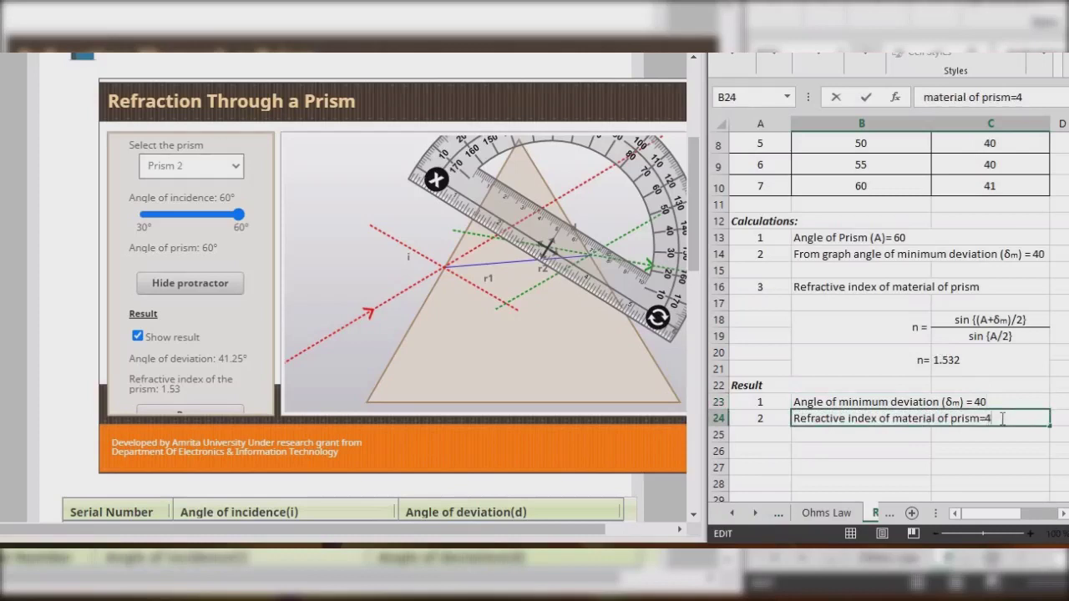
pyautogui.write('.532')
pyautogui.press('BackSpace')
pyautogui.press('BackSpace')
pyautogui.press('BackSpace')
pyautogui.press('BackSpace')
pyautogui.write('1.532')
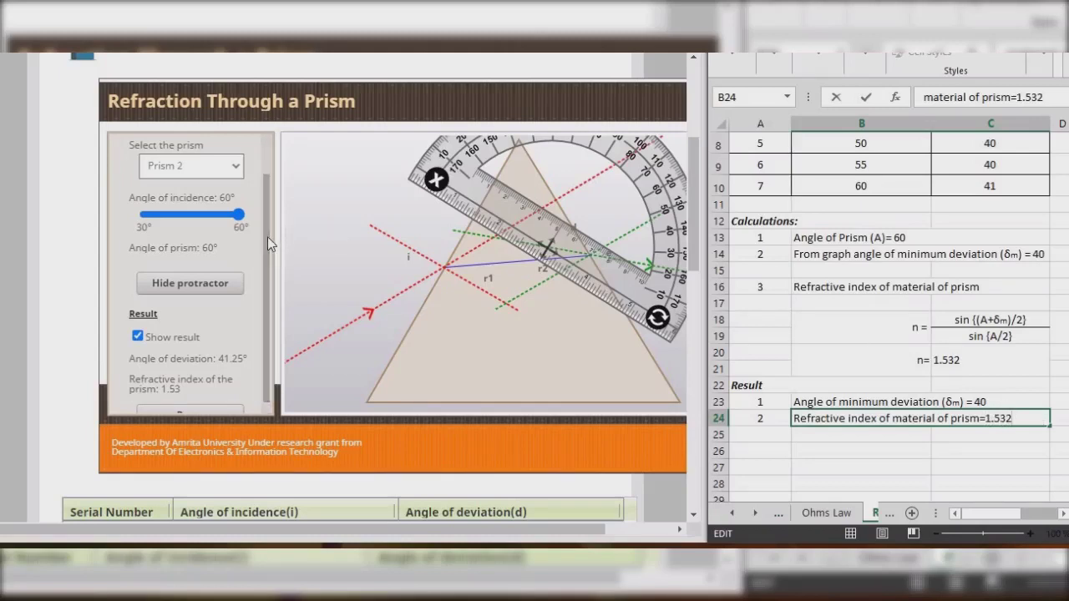
# Step: Switch to the prism simulation in Chrome, set the angle of incidence to 30°, and raise it stepwise to 36° to examine the deviation
pyautogui.moveTo(267, 241); pyautogui.dragTo(255, 260)
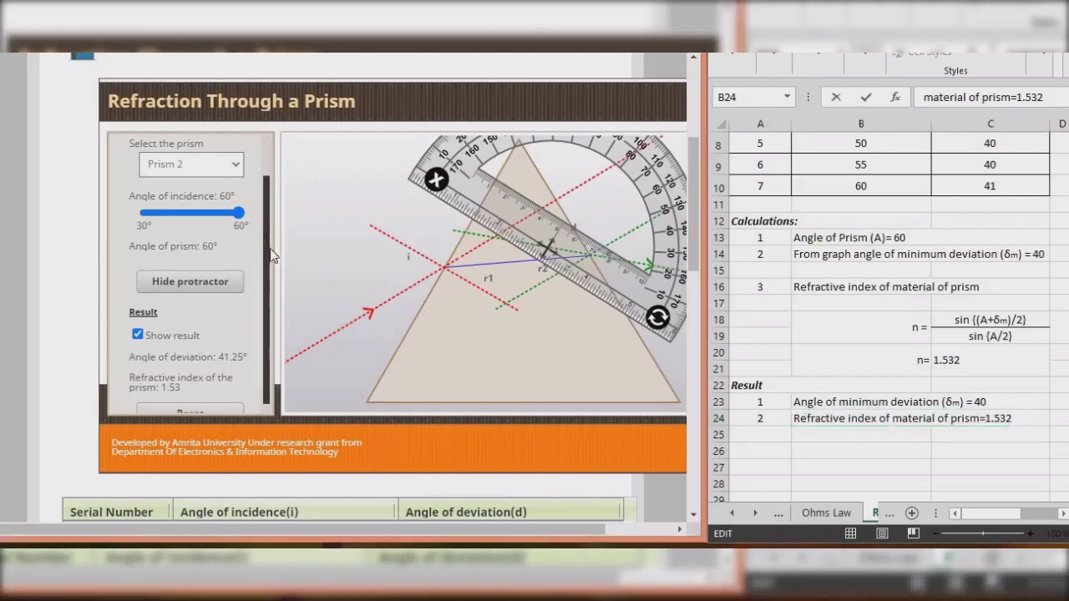
pyautogui.hotkey('ctrl', 'a')
pyautogui.click(253, 259)
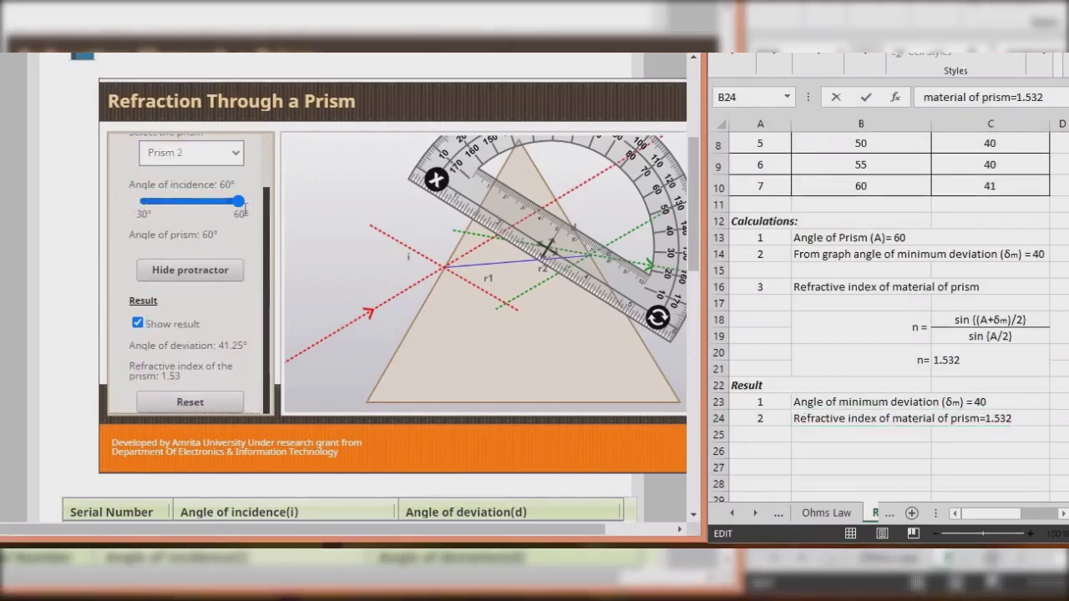
pyautogui.moveTo(239, 202); pyautogui.dragTo(134, 209)
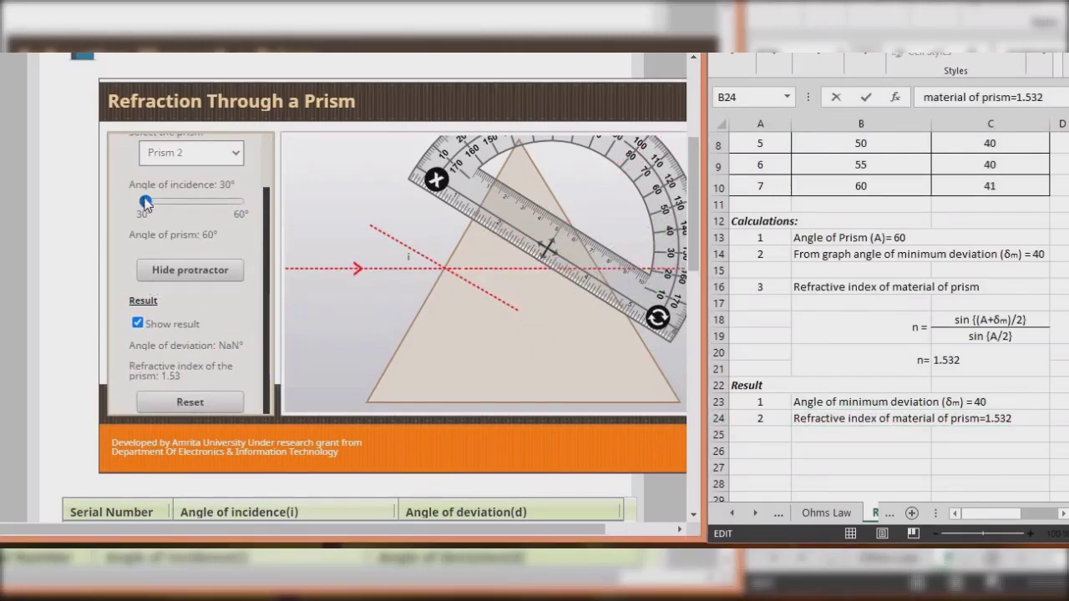
pyautogui.press('Right')
pyautogui.press('Right')
pyautogui.press('Right')
pyautogui.press('Right')
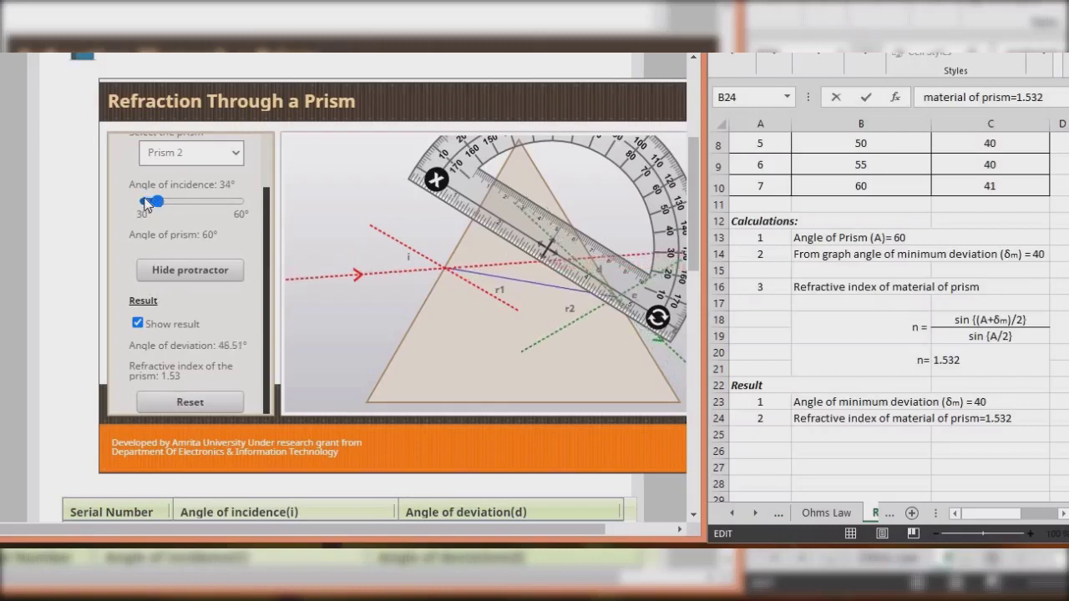
pyautogui.press('Right')
pyautogui.press('Right')
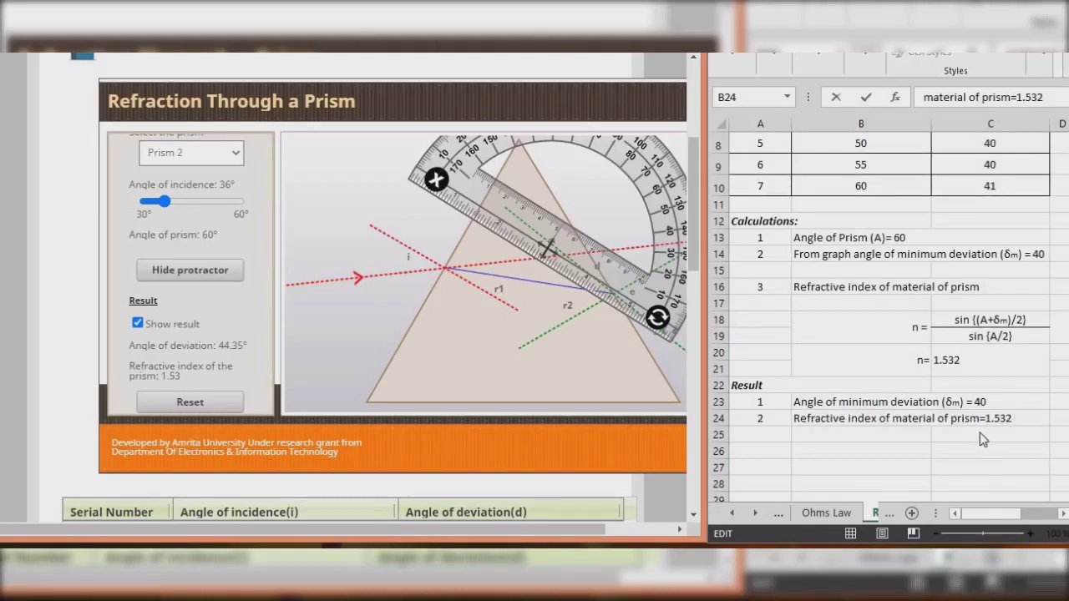
# Step: Return to Excel and enter the simulation's refractive index 1.53 in cell C25 for comparison
pyautogui.press('Escape')
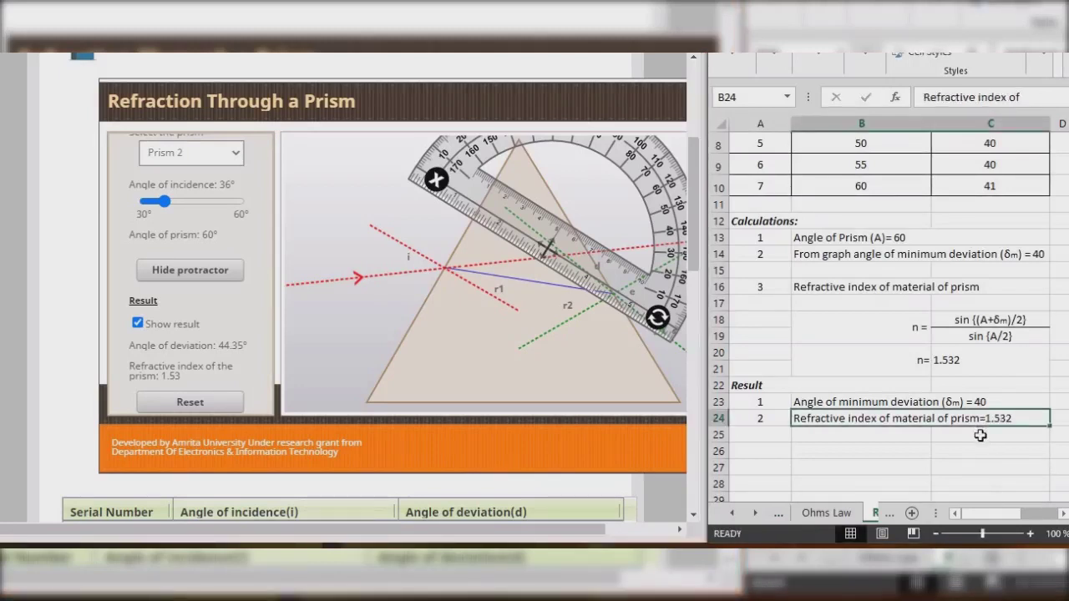
pyautogui.click(979, 435)
pyautogui.write('1.')
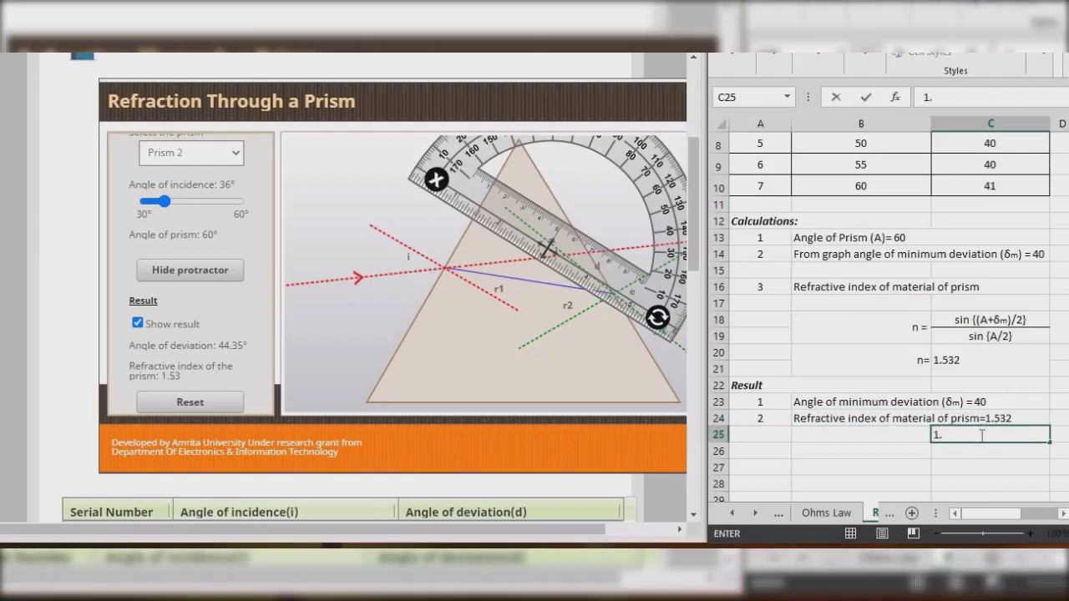
pyautogui.write('53')
pyautogui.click(871, 465)
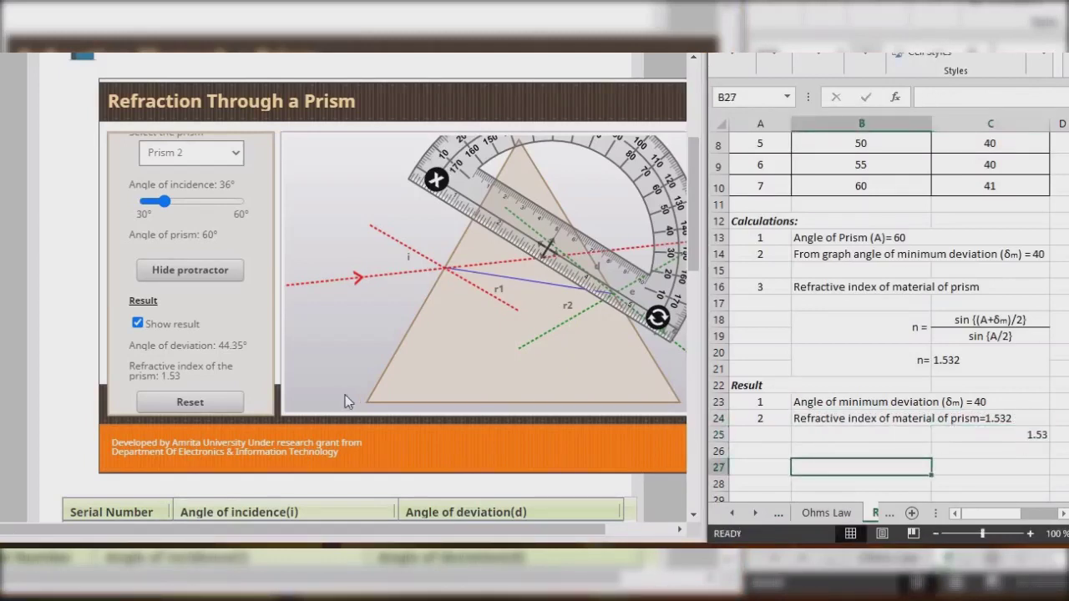
# Step: In the Chrome prism simulation, raise the angle of incidence degree by degree to 60° and examine how the angle of deviation changes
pyautogui.click(166, 201)
pyautogui.press('Right')
pyautogui.press('Right')
pyautogui.press('Right')
pyautogui.press('Right')
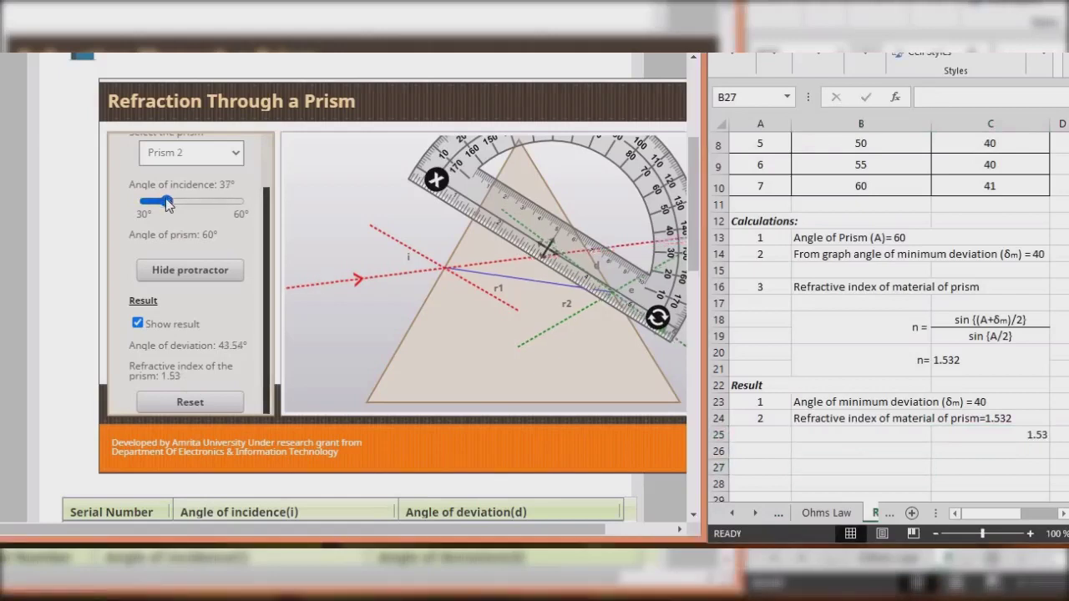
pyautogui.press('Right')
pyautogui.press('Right')
pyautogui.press('Right')
pyautogui.press('Right')
pyautogui.press('Right')
pyautogui.press('Right')
pyautogui.press('Right')
pyautogui.press('Right')
pyautogui.press('Right')
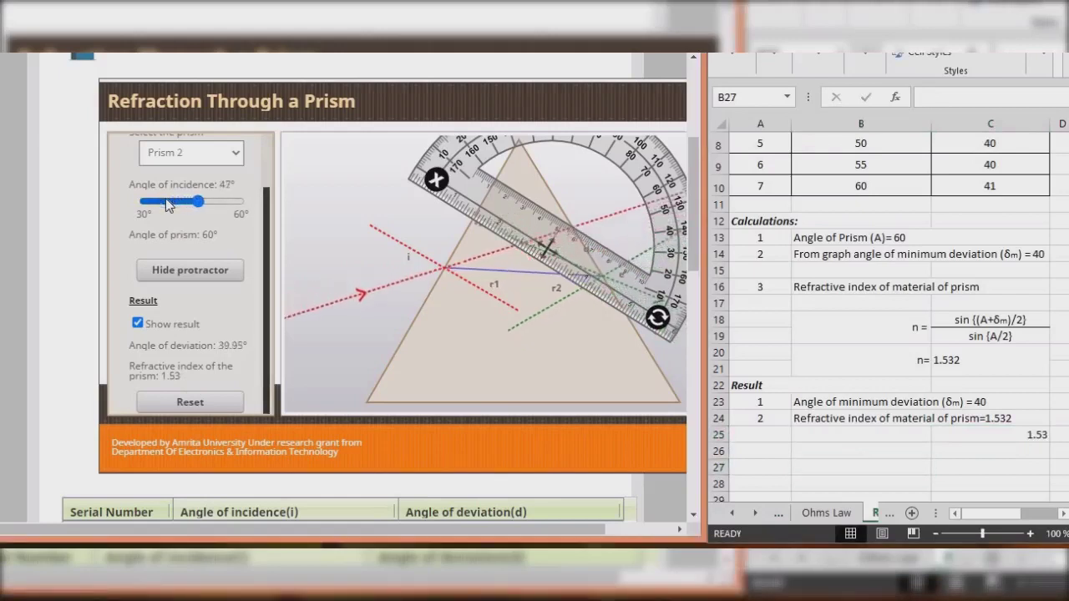
pyautogui.press('Right')
pyautogui.press('Right')
pyautogui.press('Right')
pyautogui.press('Right')
pyautogui.press('Right')
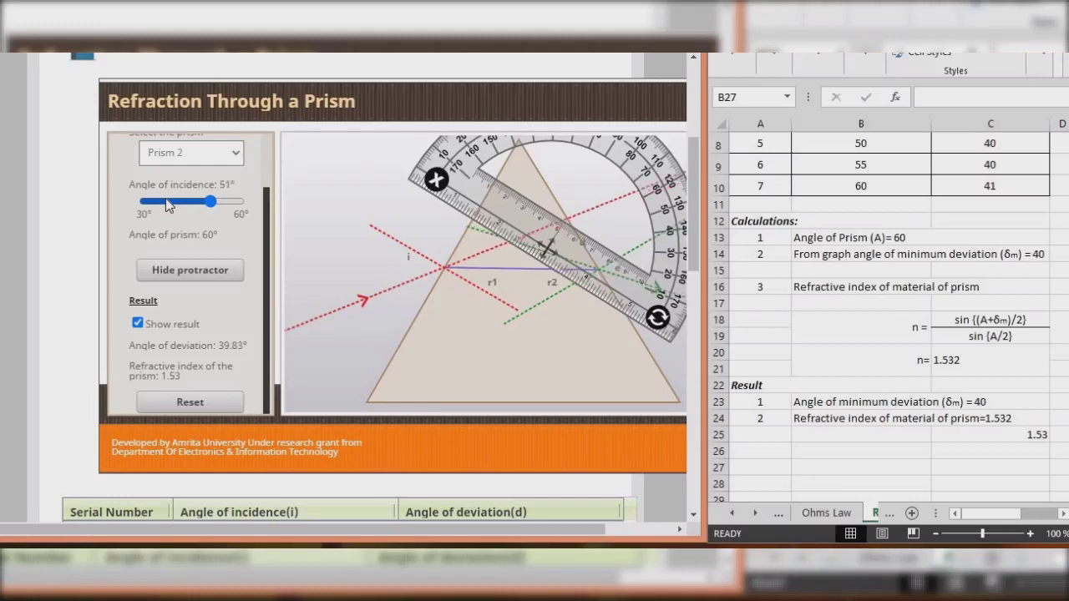
pyautogui.press('Right')
pyautogui.press('Right')
pyautogui.press('Right')
pyautogui.press('Right')
pyautogui.press('Right')
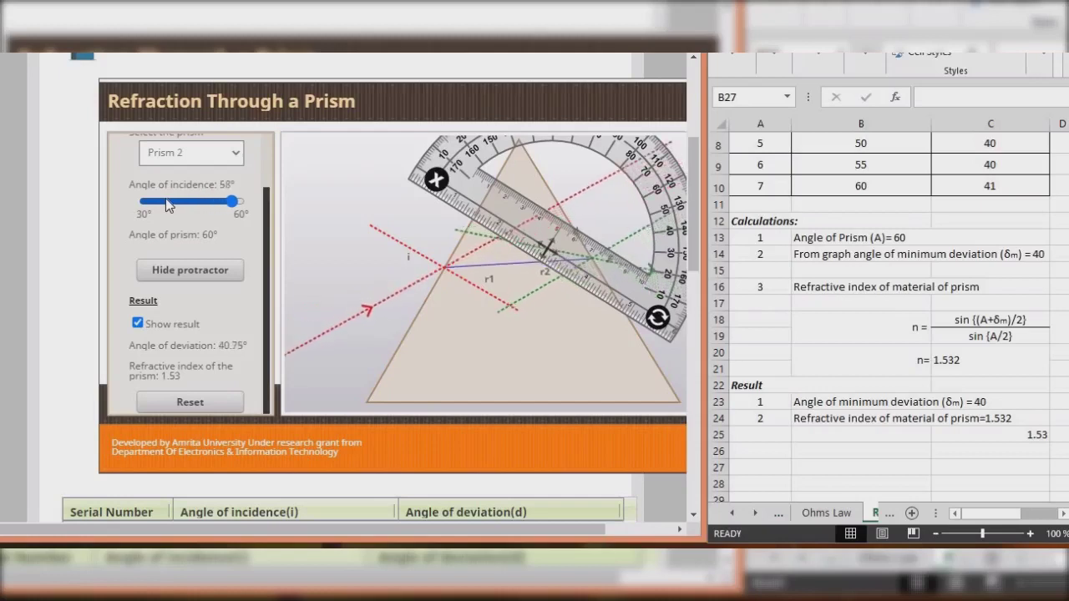
pyautogui.press('Right')
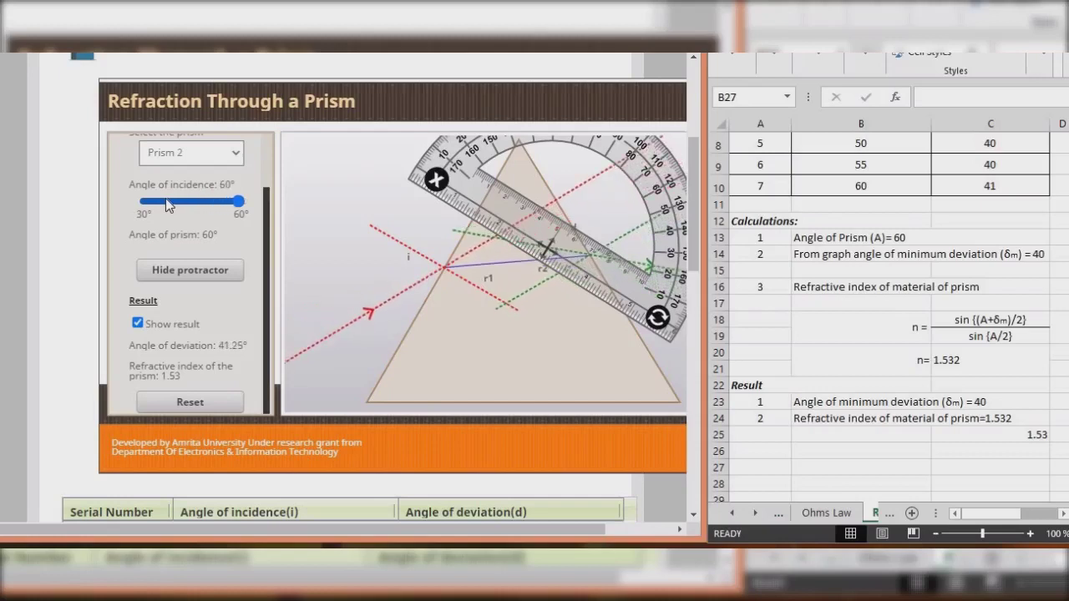